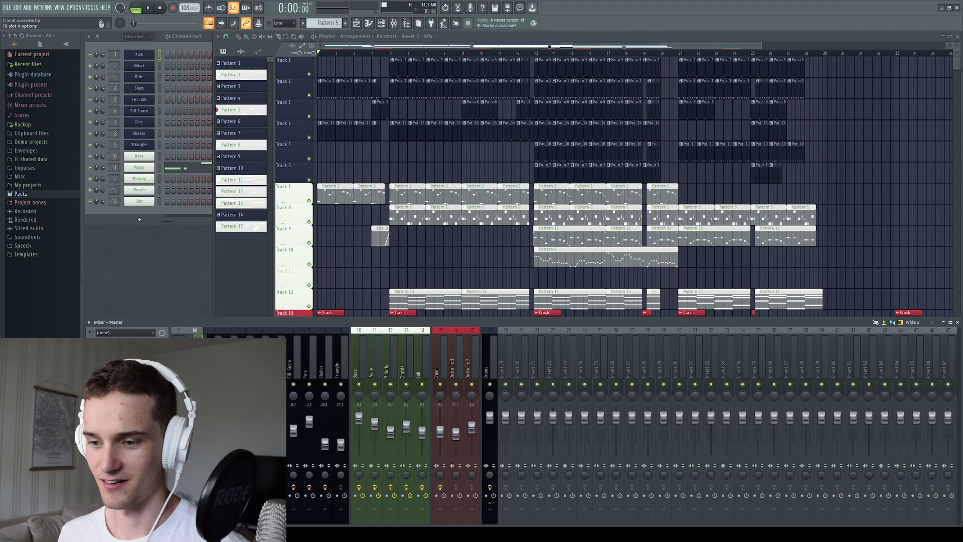
drag(465, 112, 531, 94)
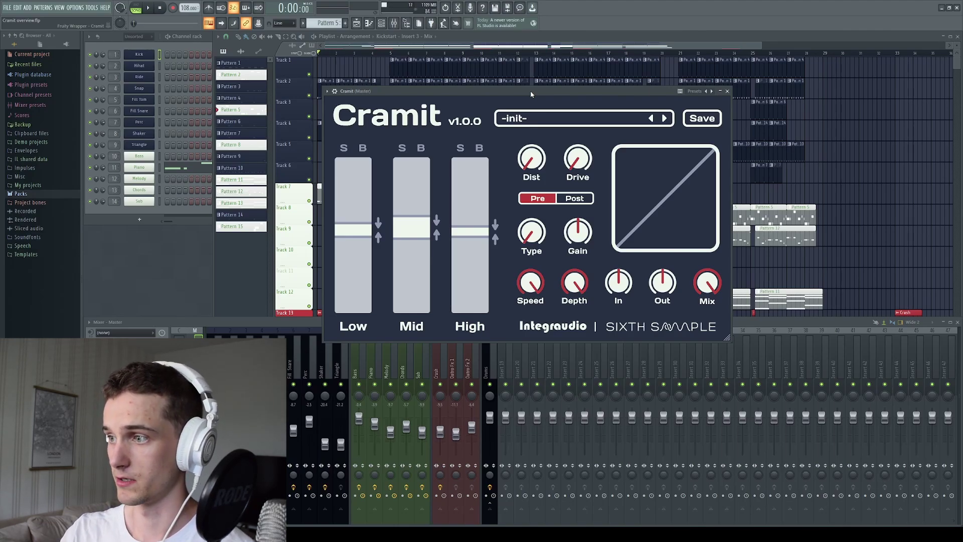
drag(522, 94, 590, 159)
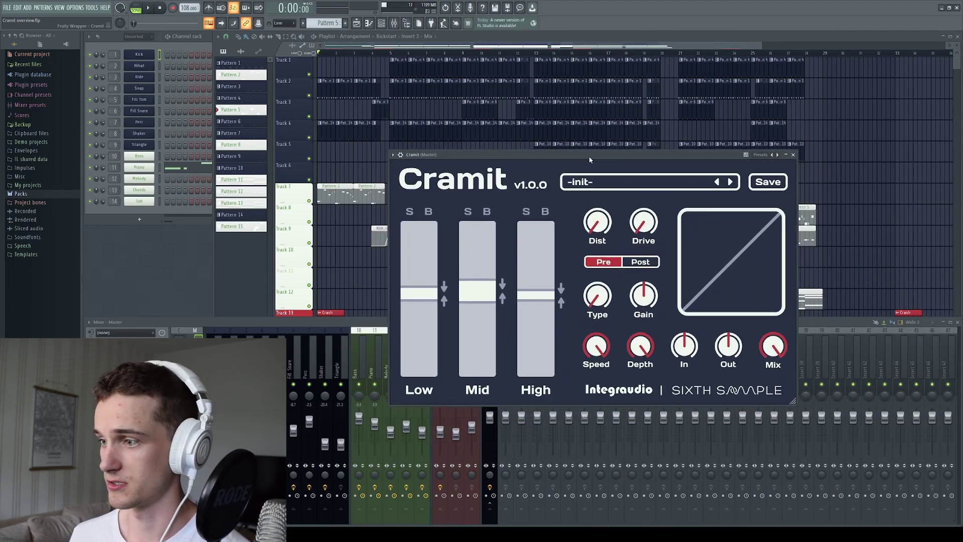
drag(589, 155, 522, 85)
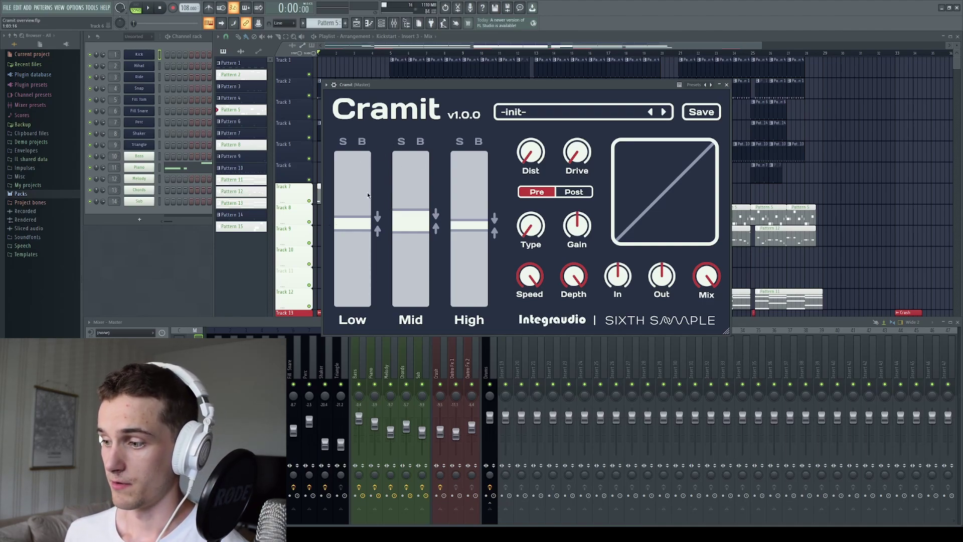
Widen the Low band's threshold range by dragging its bottom edge down and its top edge up, and toggle its expansion
drag(361, 212, 362, 246)
drag(359, 180, 365, 219)
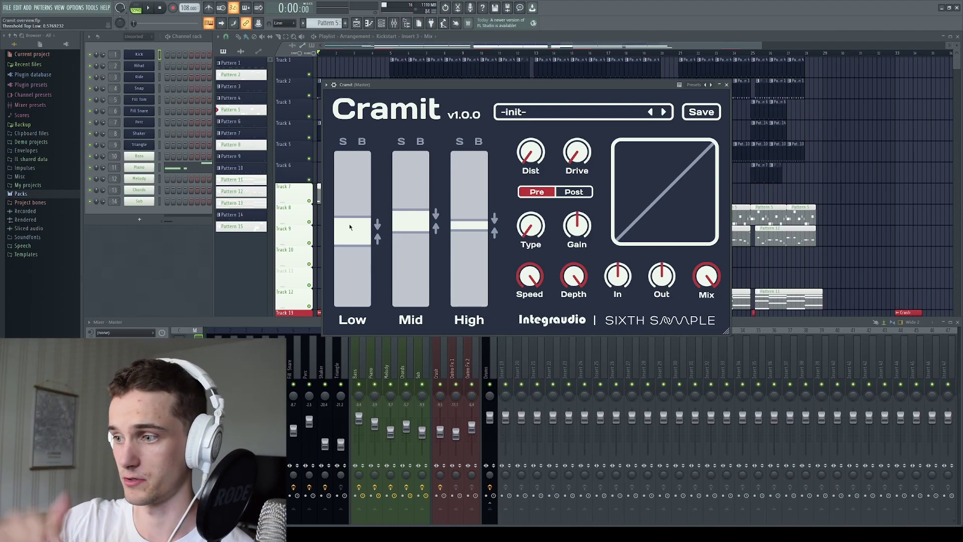
drag(350, 225, 357, 212)
mouse_move(361, 258)
mouse_down()
mouse_move(365, 274)
mouse_move(364, 257)
mouse_up()
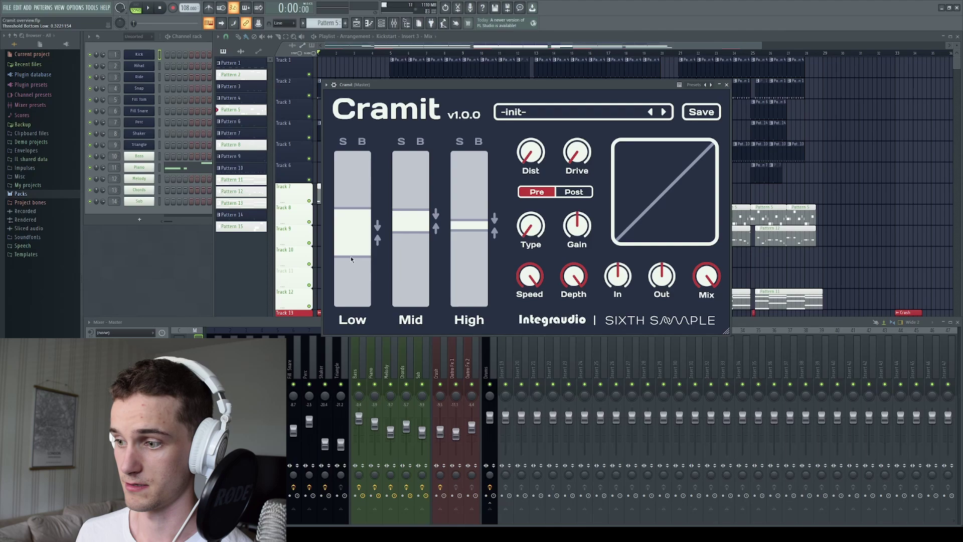
click(379, 229)
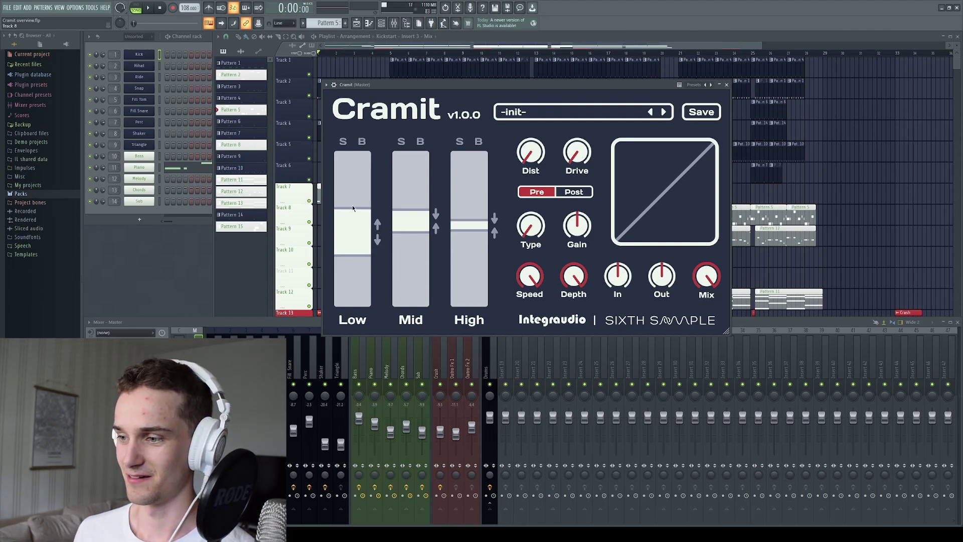
drag(357, 208, 357, 209)
click(378, 239)
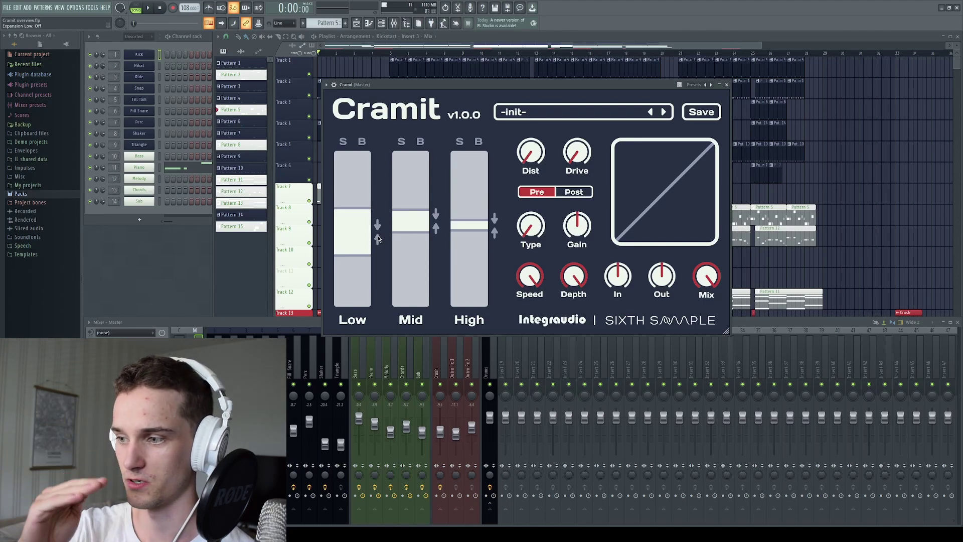
Toggle the Low band's bypass and solo and the Mid band's bypass, leaving all of them off
click(361, 142)
click(350, 142)
click(365, 145)
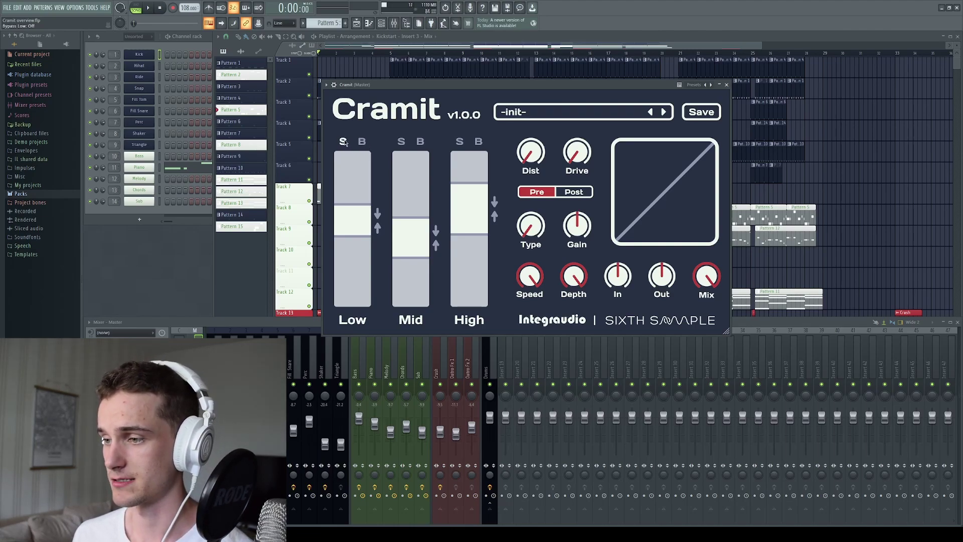
click(346, 143)
click(420, 142)
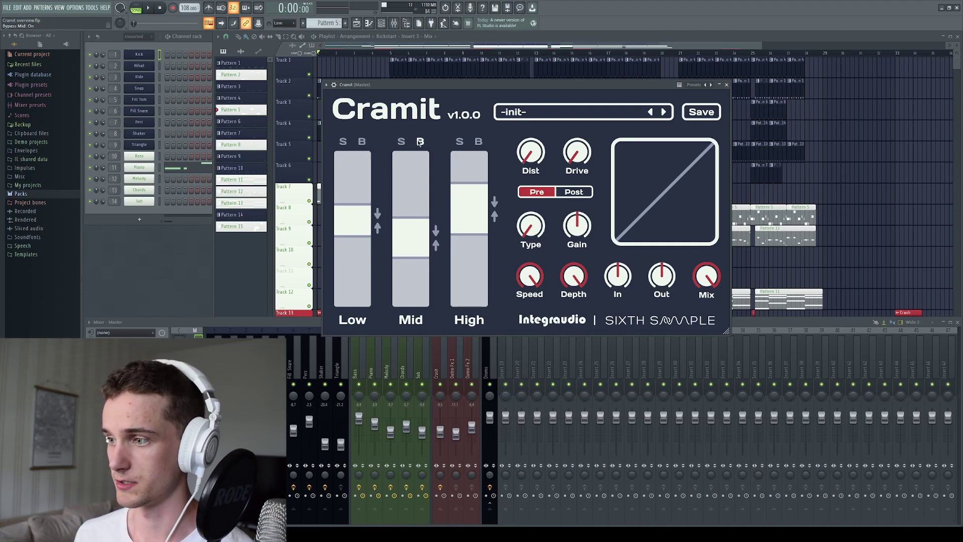
click(420, 143)
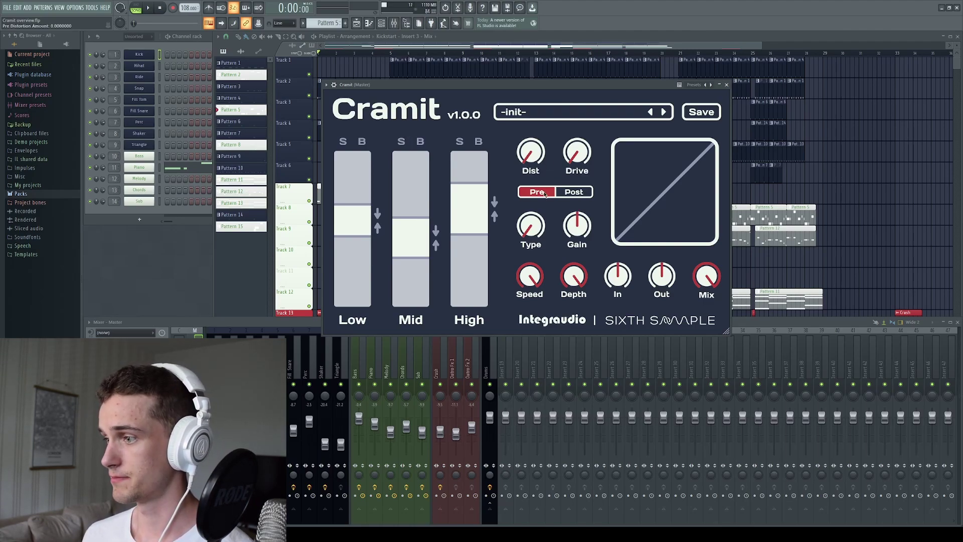
Flip between Pre and Post distortion, then turn up the Pre Dist amount, drive and type
click(567, 196)
click(569, 196)
click(570, 196)
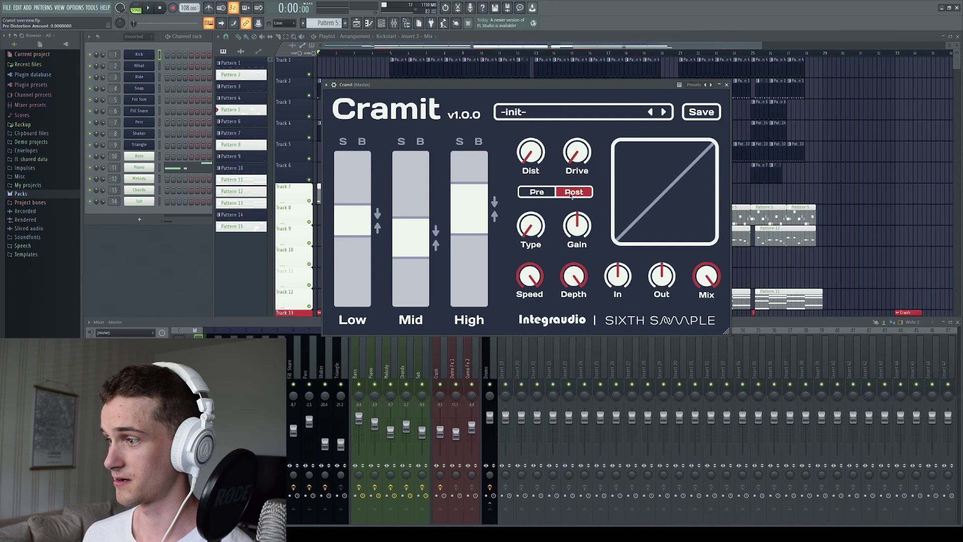
click(571, 197)
click(572, 196)
click(571, 196)
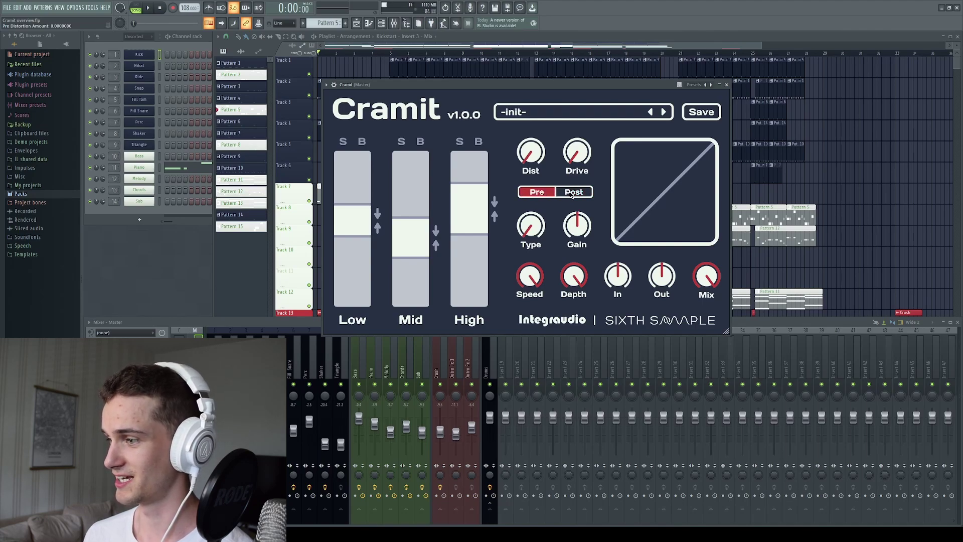
drag(537, 169, 577, 150)
drag(532, 236, 550, 197)
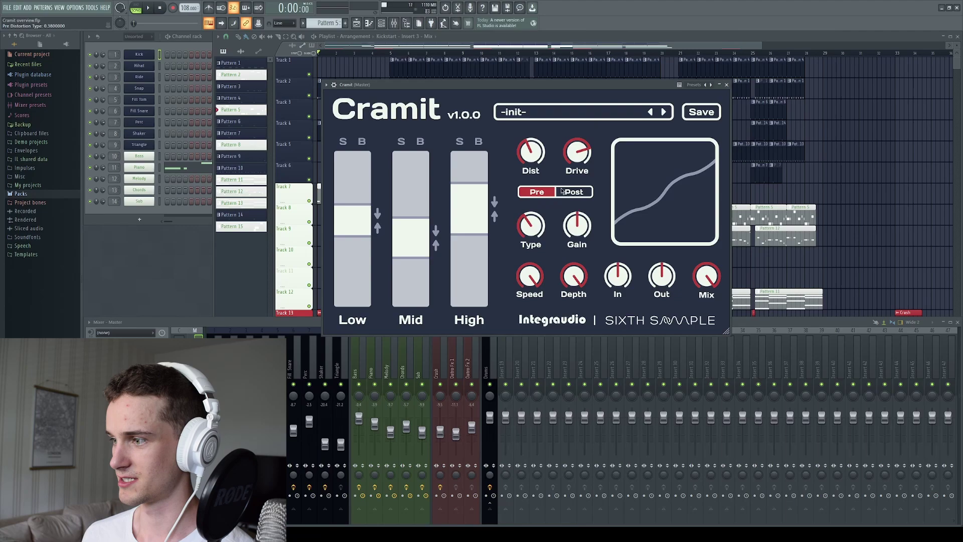
Back on Pre, zero the Dist amount, set Drive to 97% and raise Type to 3.1
click(562, 194)
click(562, 194)
click(561, 193)
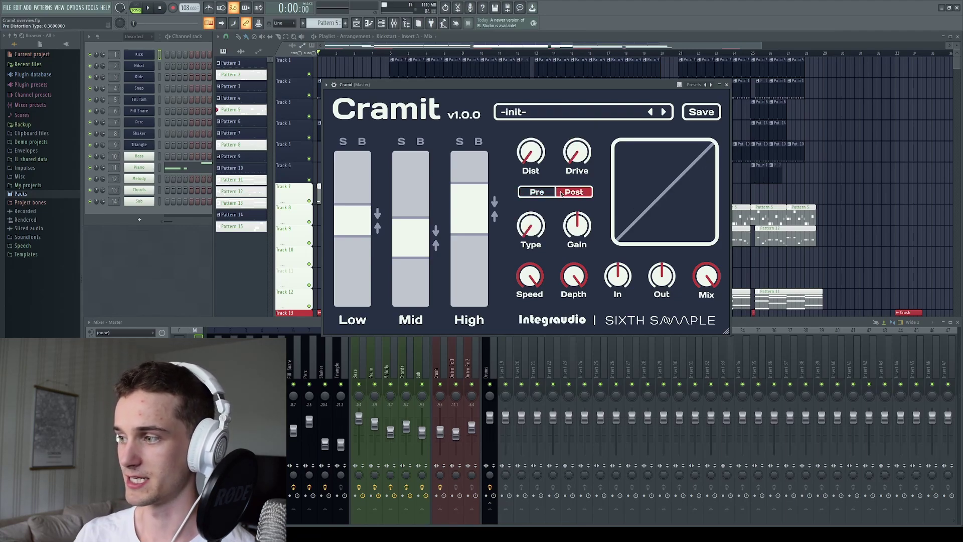
click(561, 193)
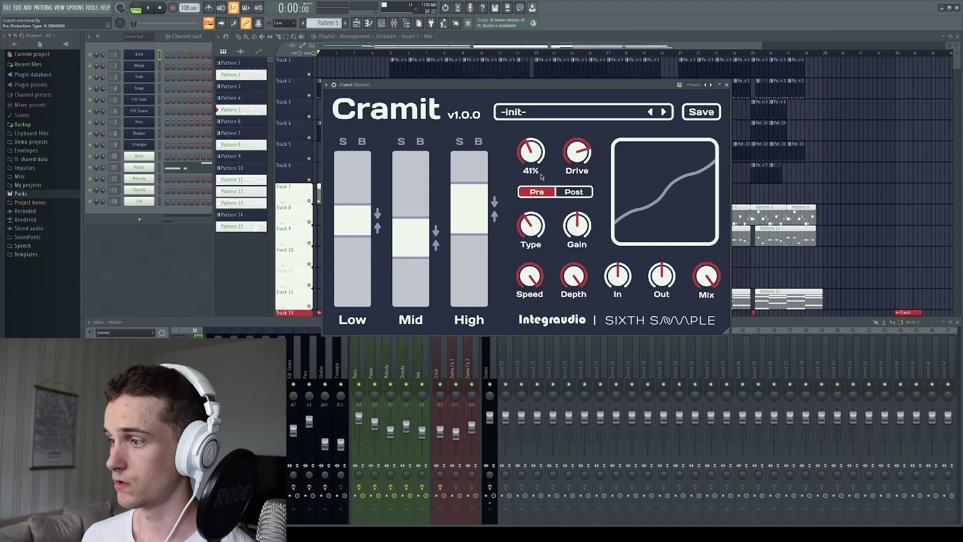
mouse_move(540, 171)
drag(540, 171, 537, 199)
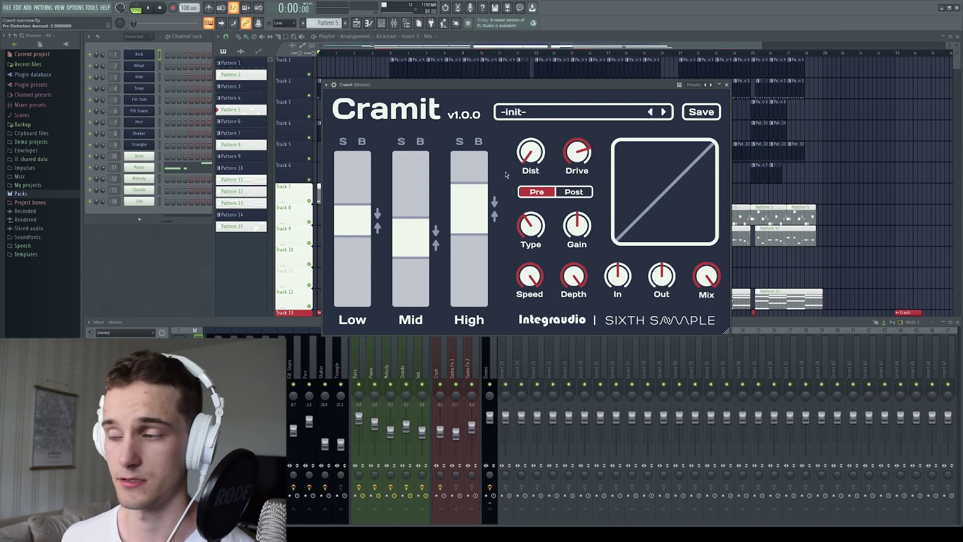
mouse_move(575, 157)
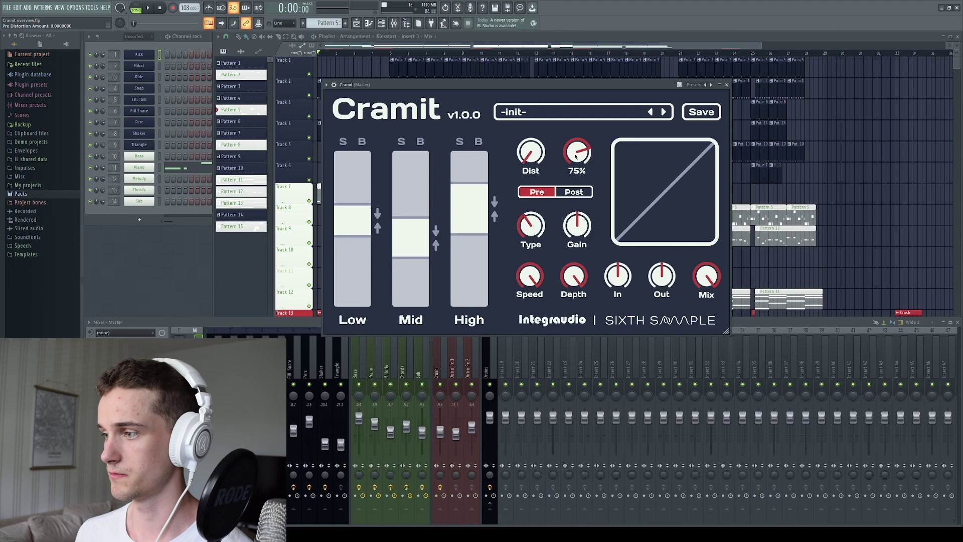
mouse_move(577, 154)
mouse_down()
mouse_move(576, 164)
mouse_move(611, 144)
mouse_move(567, 200)
mouse_up()
drag(531, 227, 533, 236)
drag(577, 153, 597, 125)
mouse_move(532, 229)
mouse_down()
mouse_move(544, 183)
mouse_move(546, 241)
mouse_up()
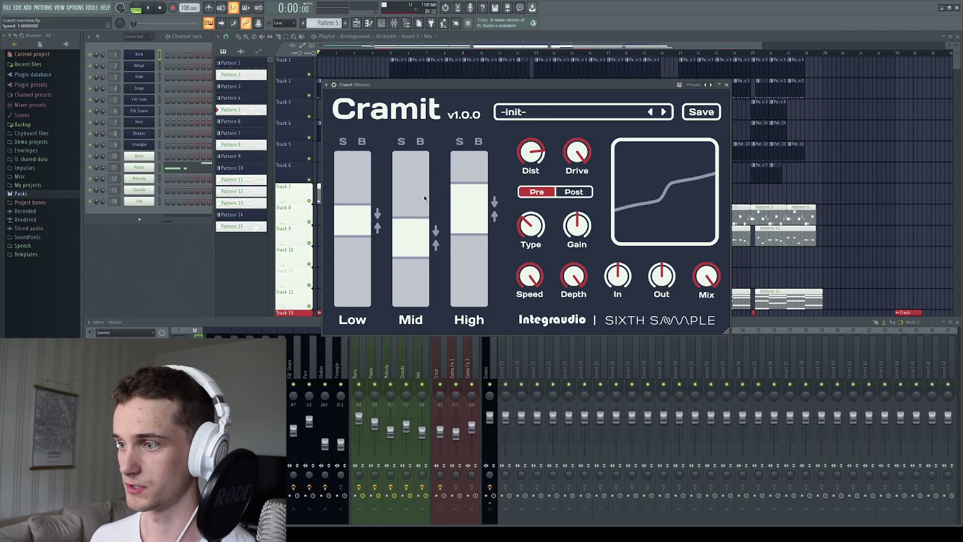
Sweep Cramit's Speed down to 52% and 26%, then return it to 100%
drag(521, 274, 520, 321)
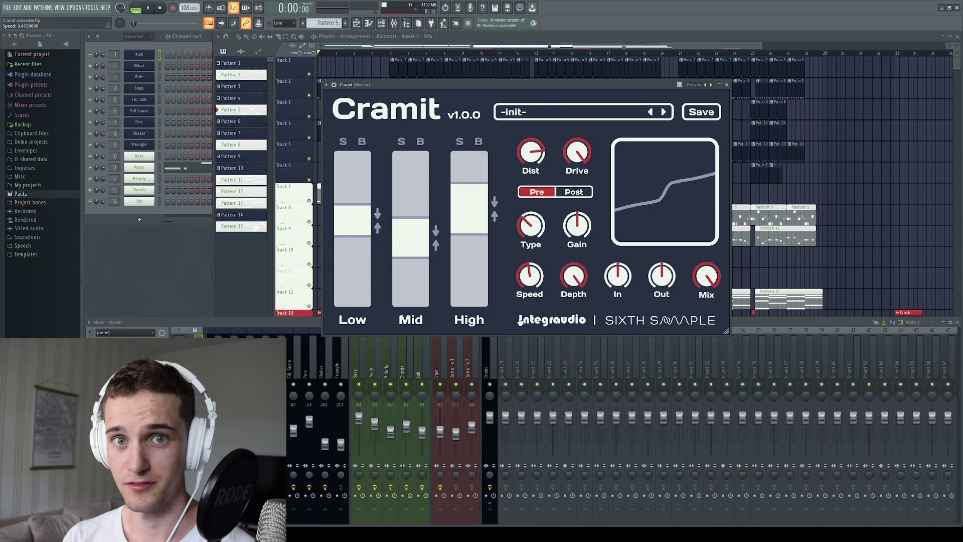
drag(525, 293, 526, 297)
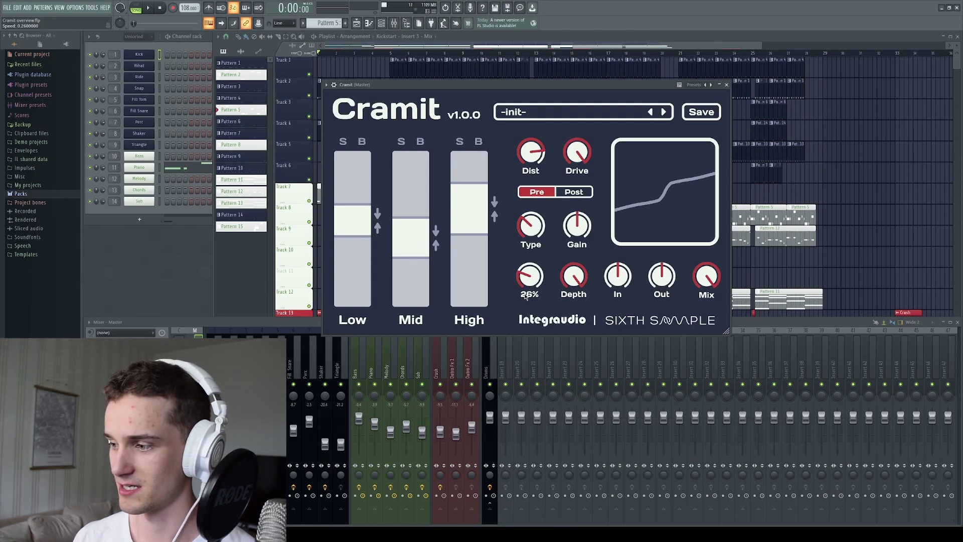
drag(535, 277, 544, 201)
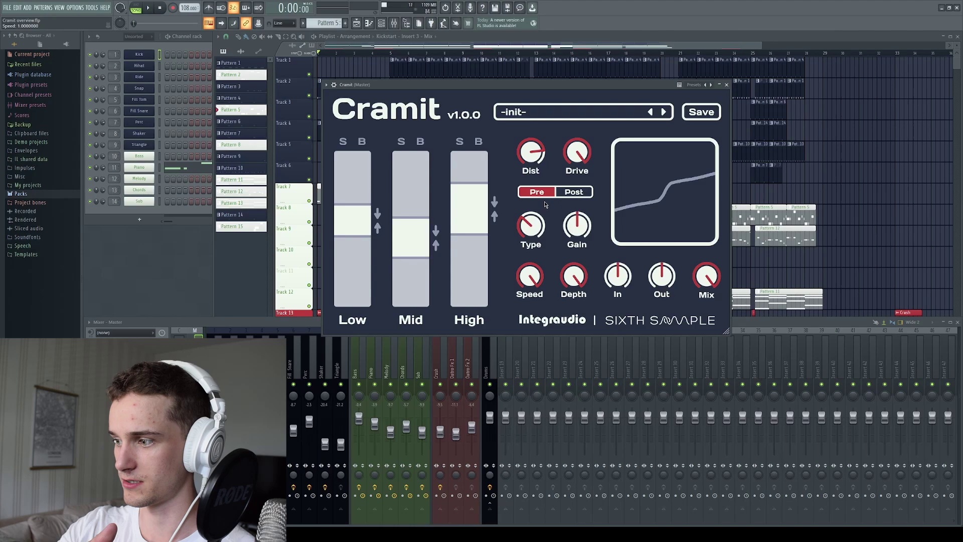
Lower Depth to about 67% and leave the In gain at 0 dB
mouse_move(568, 269)
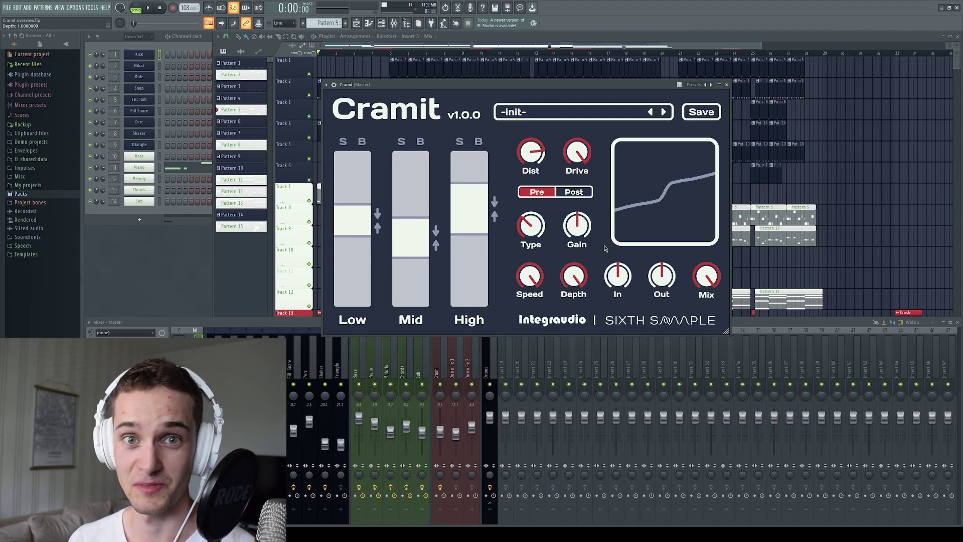
drag(574, 276, 574, 310)
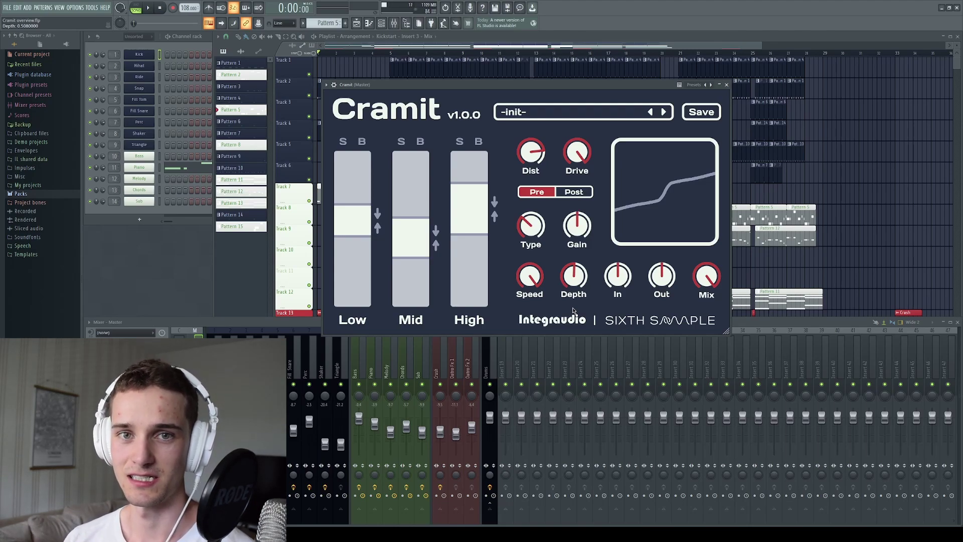
drag(574, 311, 585, 263)
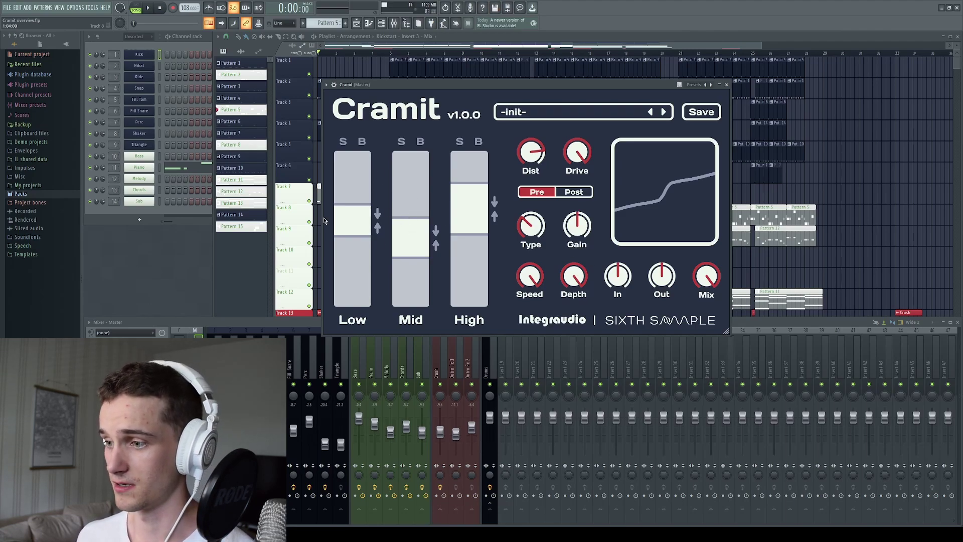
drag(622, 277, 706, 276)
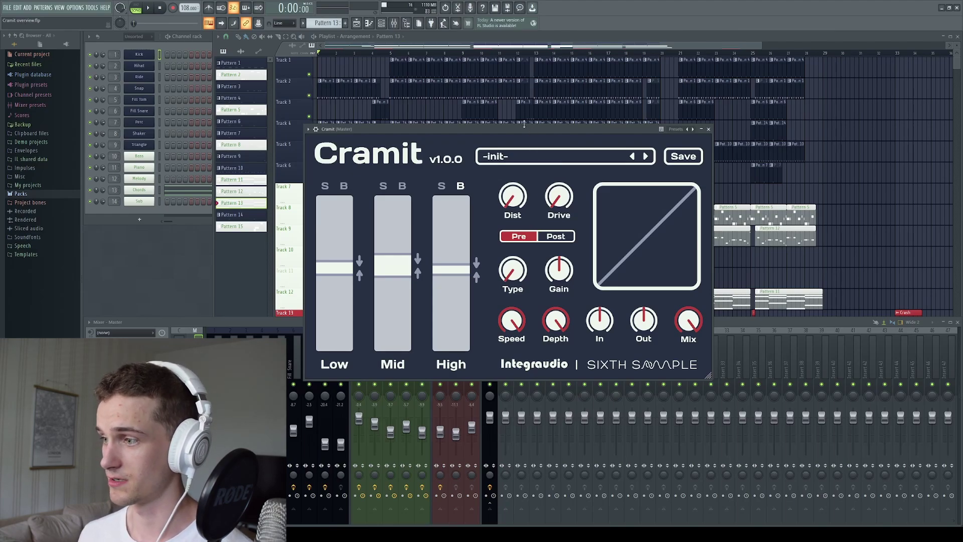
Move the Cramit window up and to the right
drag(524, 125, 571, 108)
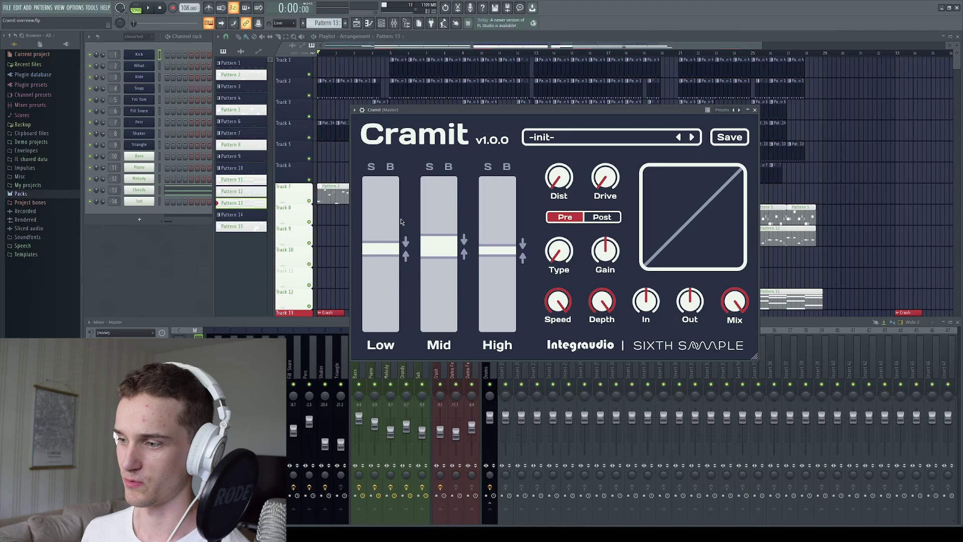
Shift Cramit aside and mute the playlist tracks so only tracks 1–6 play
drag(383, 109, 518, 114)
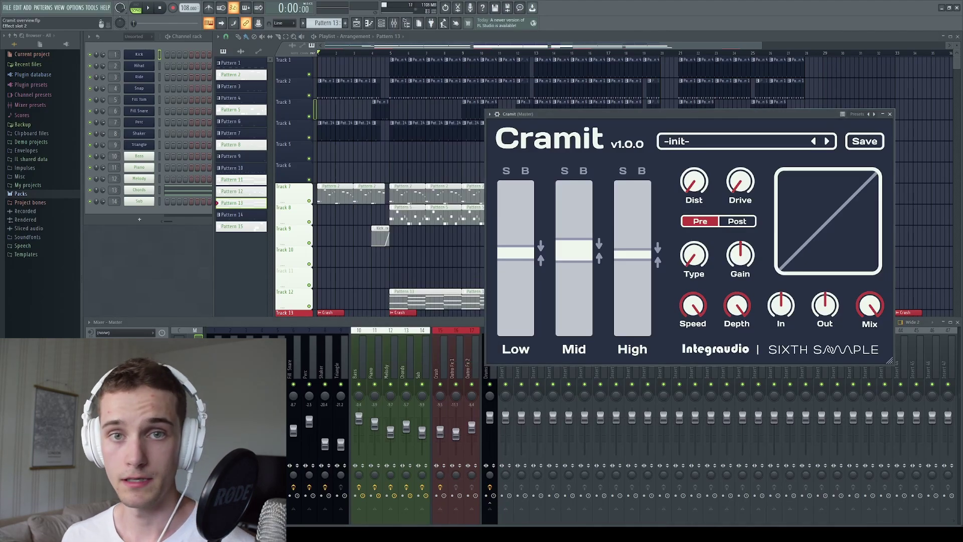
click(301, 176)
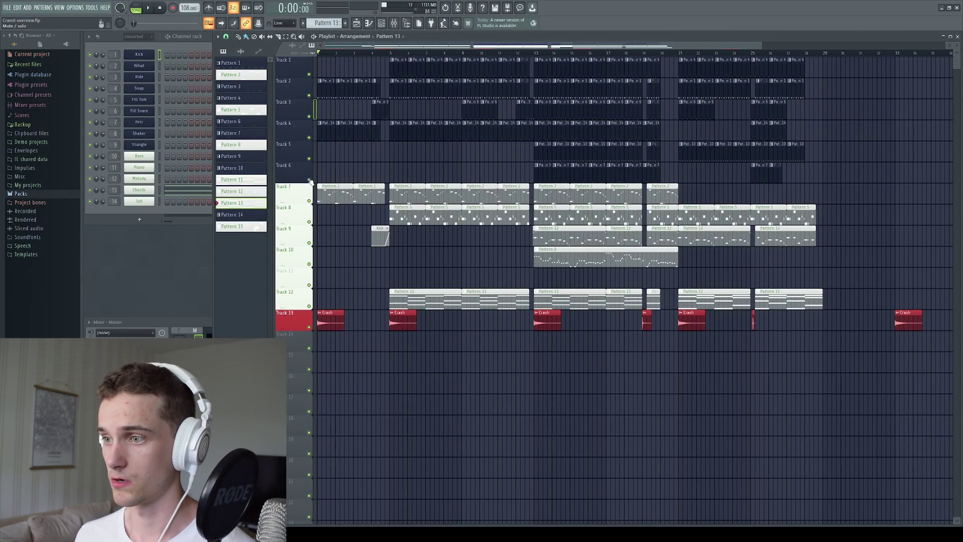
ctrl+click(309, 180)
click(309, 158)
click(309, 137)
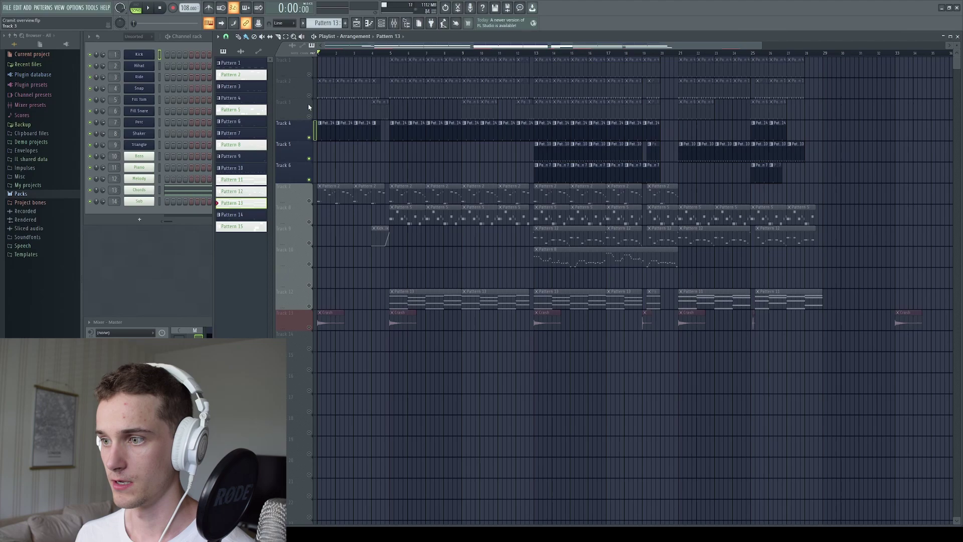
click(309, 117)
click(310, 95)
click(309, 75)
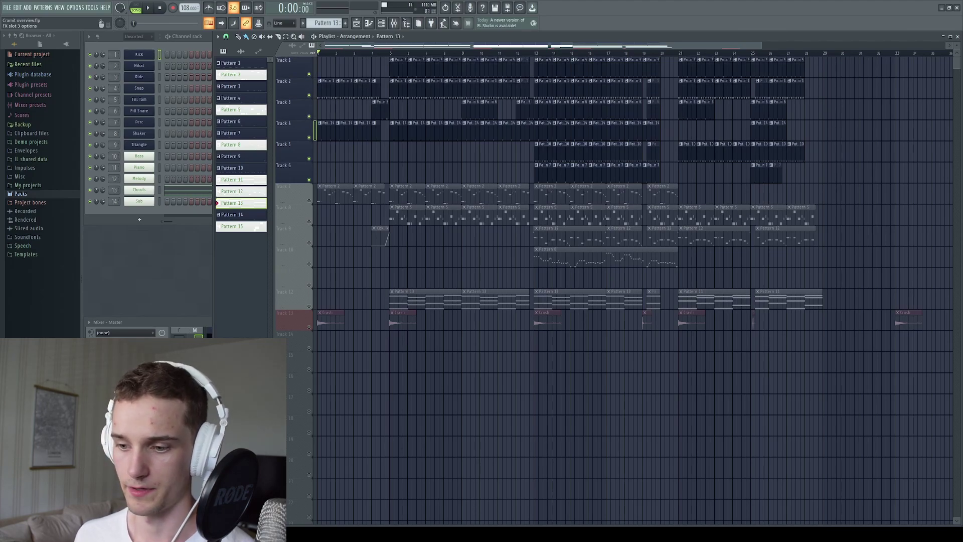
Open the Mixer with F9 and bring up Cramit from the Master's effect slot
key(F9)
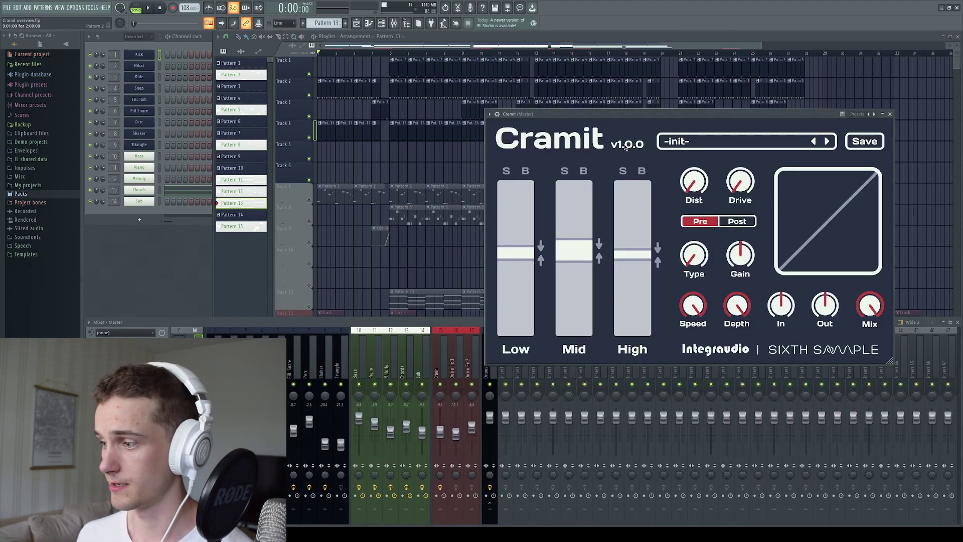
drag(679, 115, 566, 146)
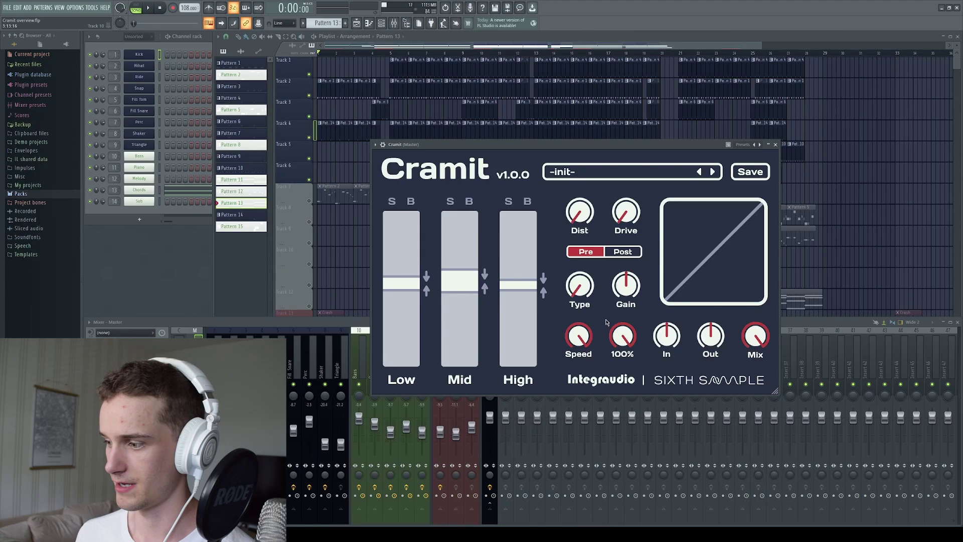
key(F9)
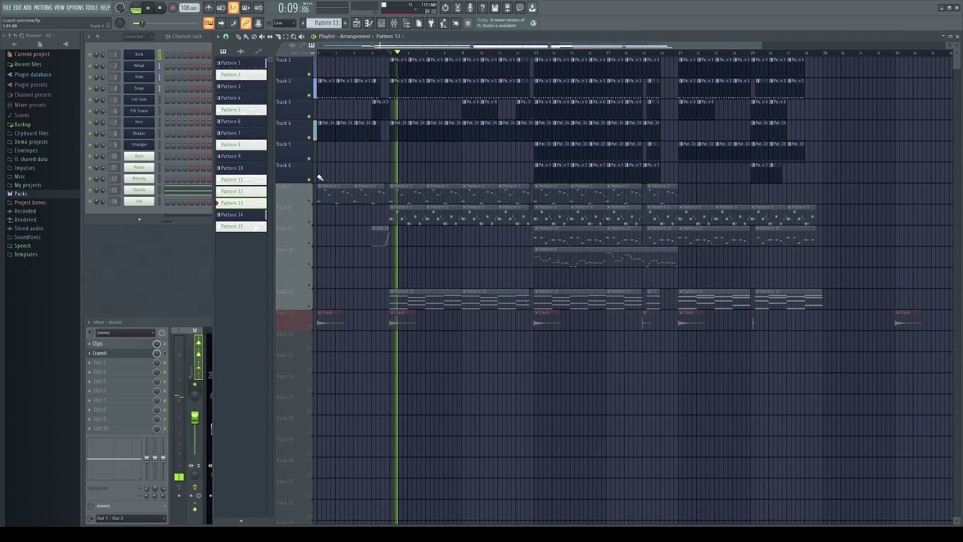
click(140, 353)
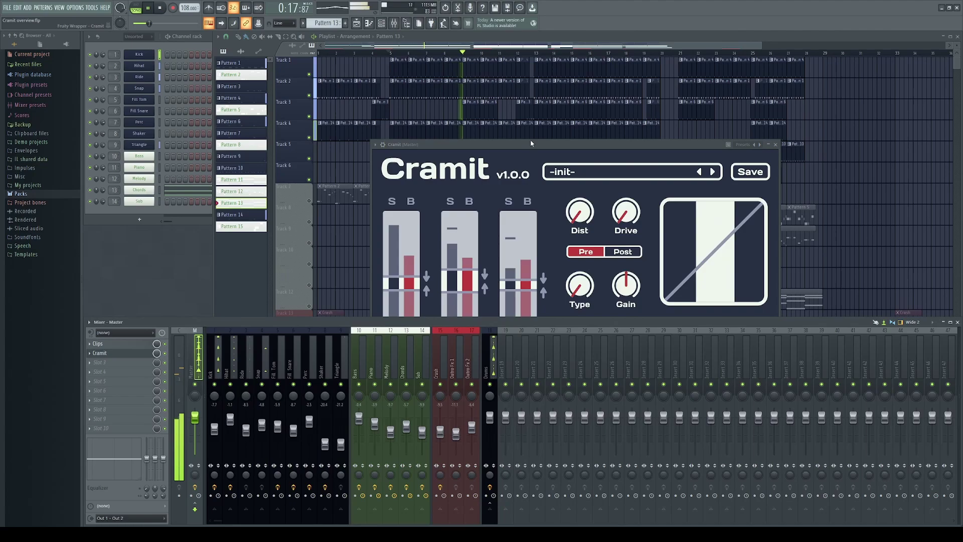
drag(531, 145, 533, 149)
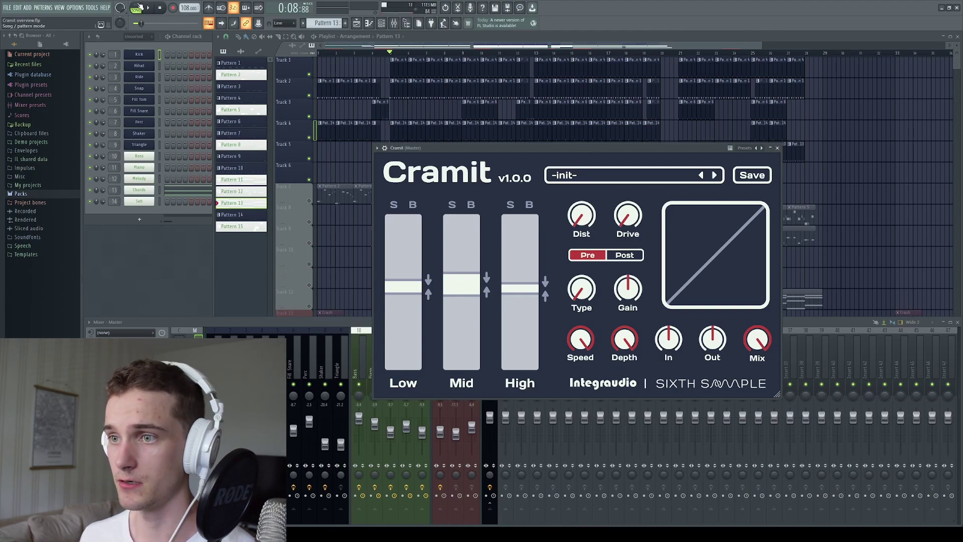
Start playback and lower Cramit's Speed to 69% and Depth to 44%
click(149, 8)
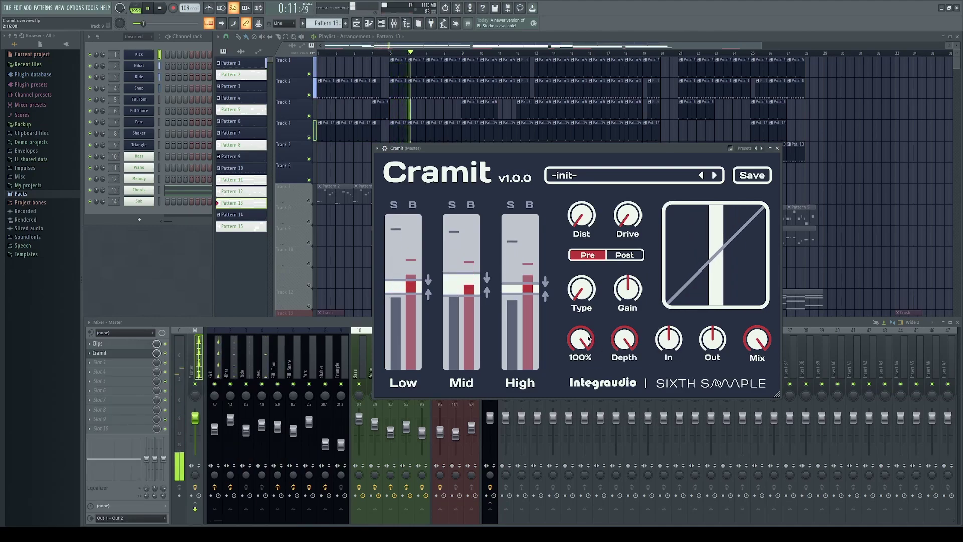
mouse_move(591, 367)
mouse_down()
mouse_move(592, 434)
mouse_move(590, 368)
mouse_up()
mouse_move(624, 341)
mouse_down()
mouse_move(625, 330)
mouse_move(624, 411)
mouse_move(641, 345)
mouse_up()
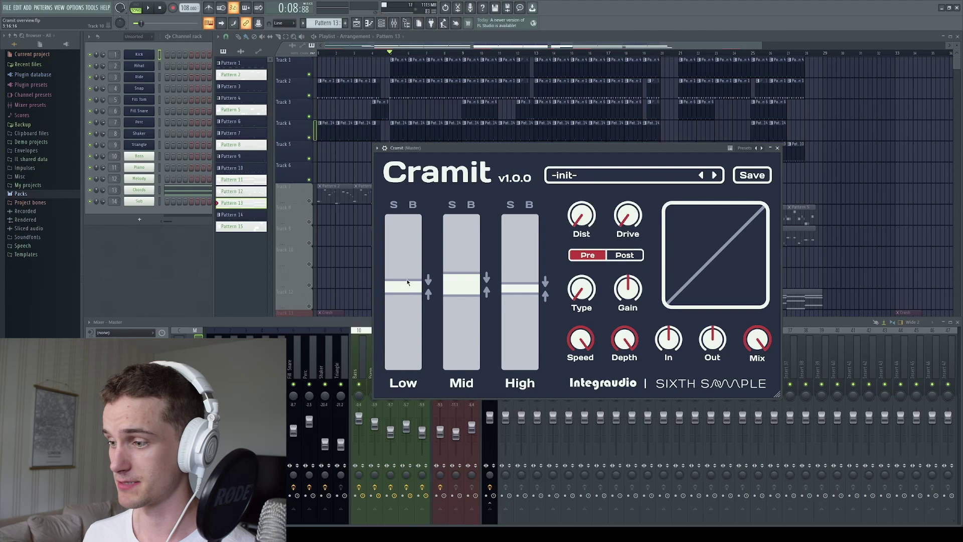
Toggle the Low band's expansion repeatedly, then turn expansion on for High and Mid
click(429, 286)
click(429, 286)
click(429, 286)
click(429, 286)
click(429, 286)
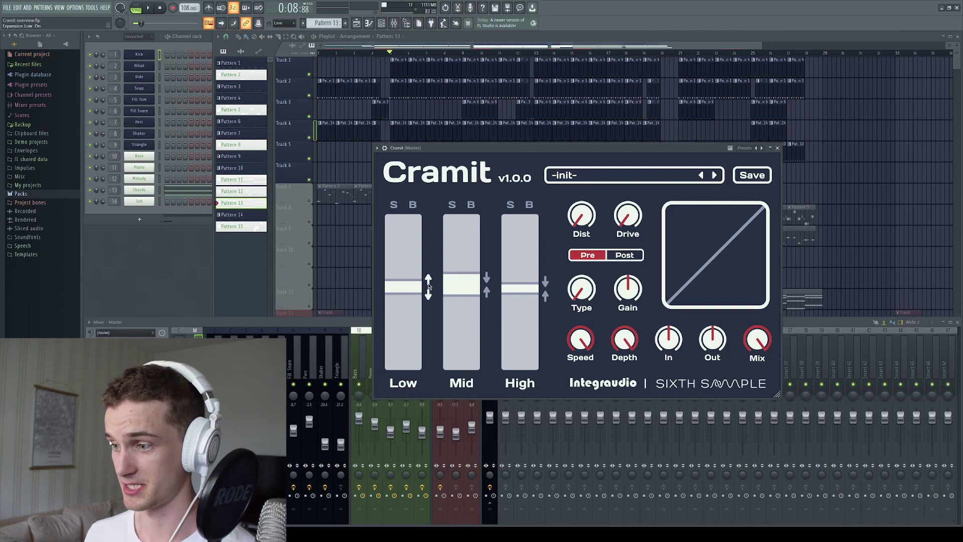
click(429, 286)
click(429, 286)
click(429, 286)
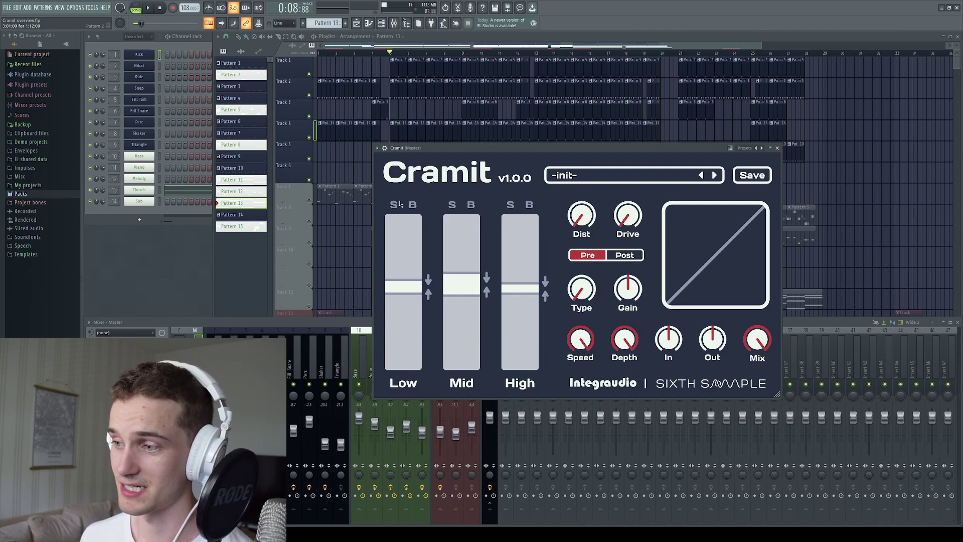
click(545, 288)
click(487, 286)
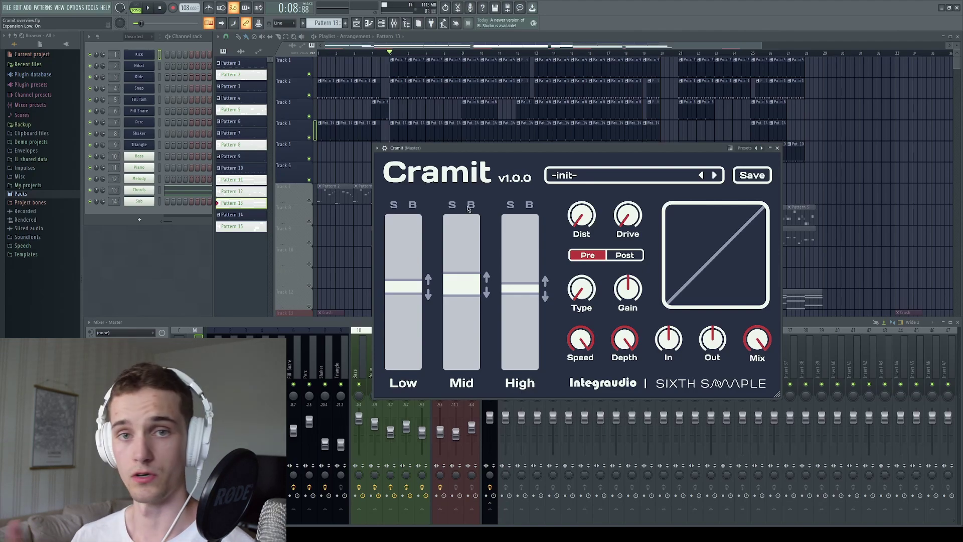
During playback leave expansion only on Low, set High's bottom threshold near 0.50 and Mid's top to 0.77
click(149, 8)
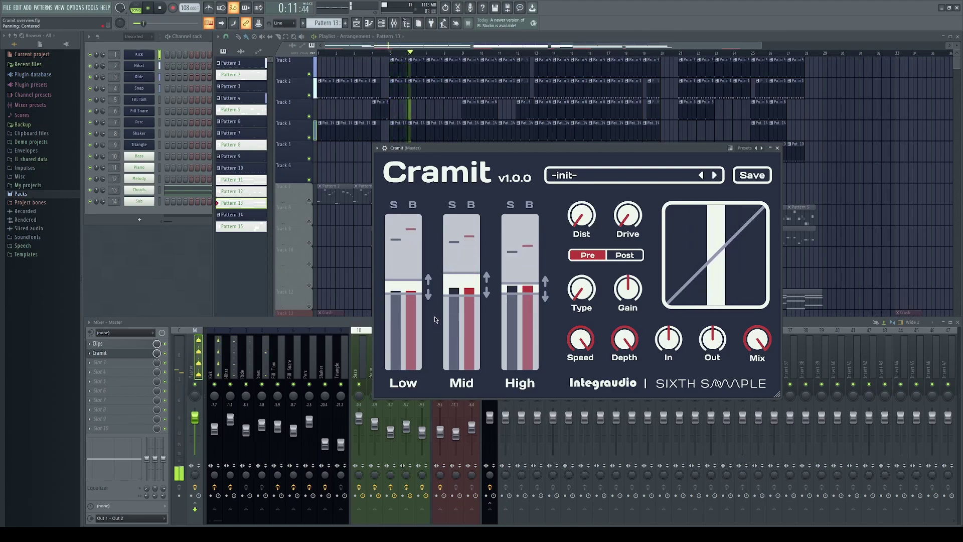
click(428, 289)
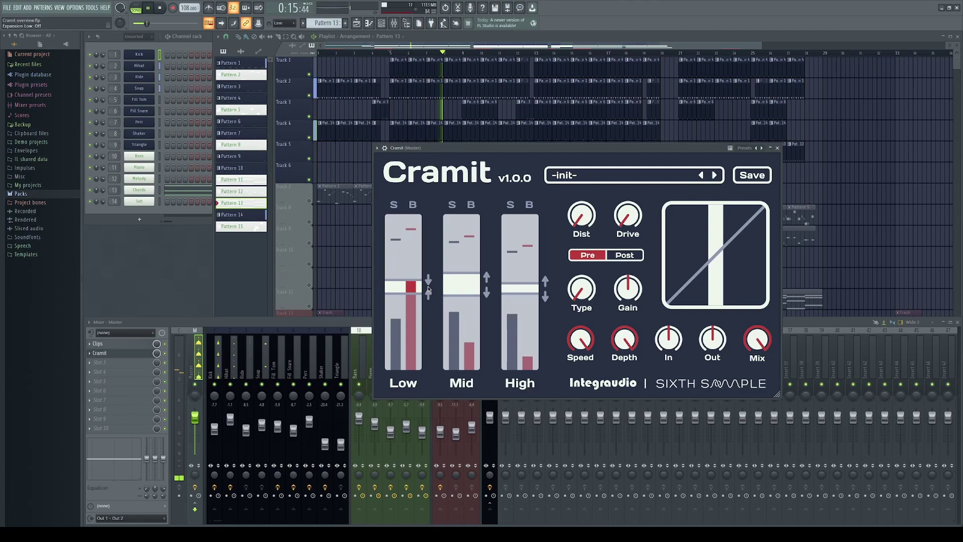
click(487, 290)
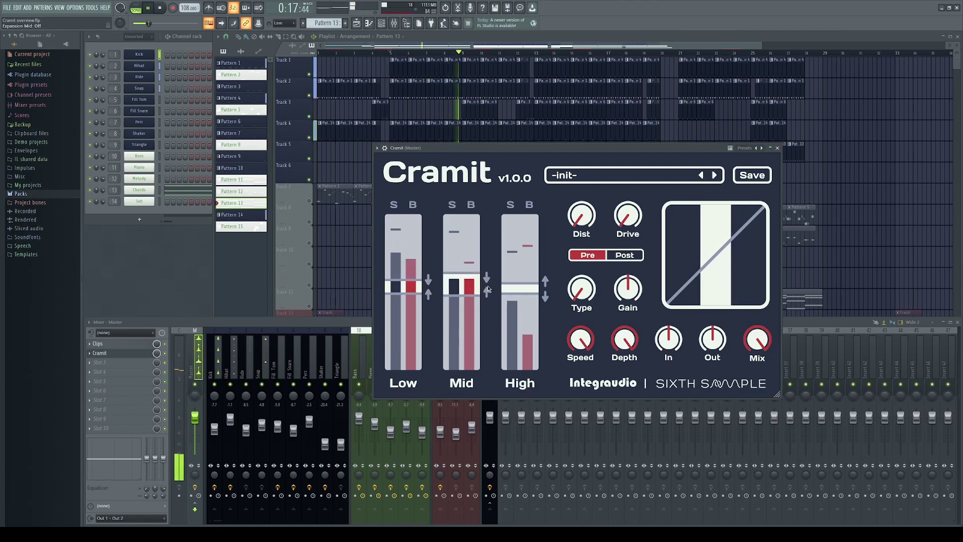
click(546, 290)
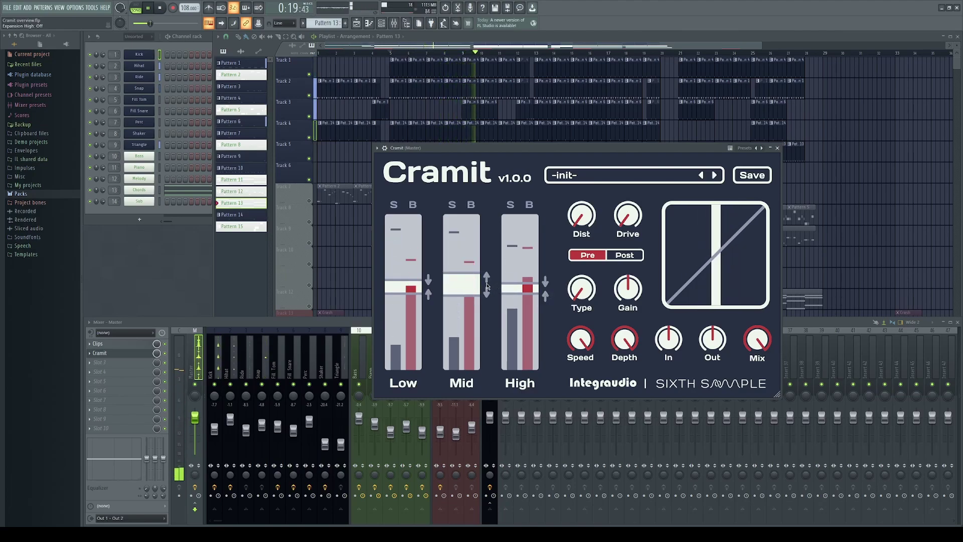
click(428, 286)
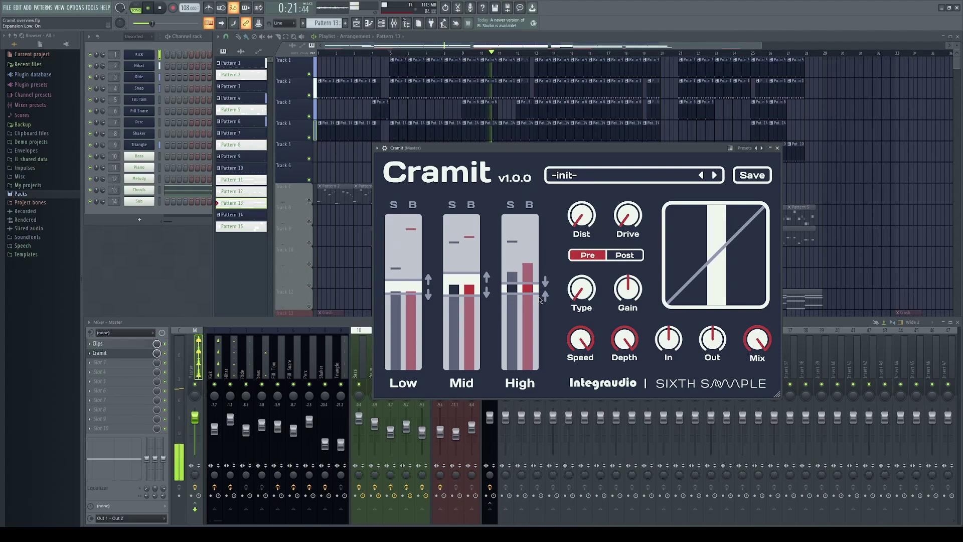
mouse_move(540, 299)
mouse_down()
mouse_move(510, 297)
mouse_move(538, 296)
mouse_up()
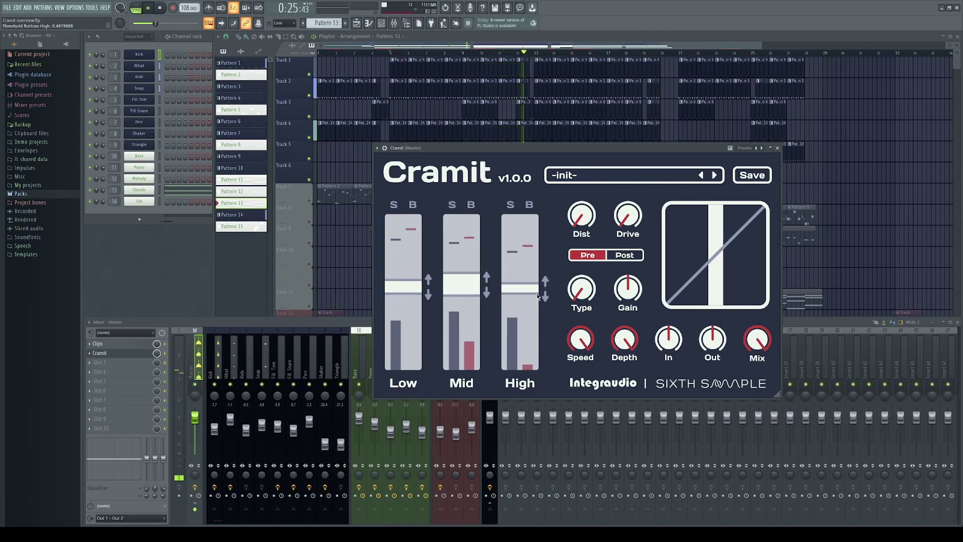
drag(464, 281, 470, 236)
Solo Mid, Low, then High in turn, widening Low's range and raising High's top threshold to 0.77
click(453, 204)
click(394, 205)
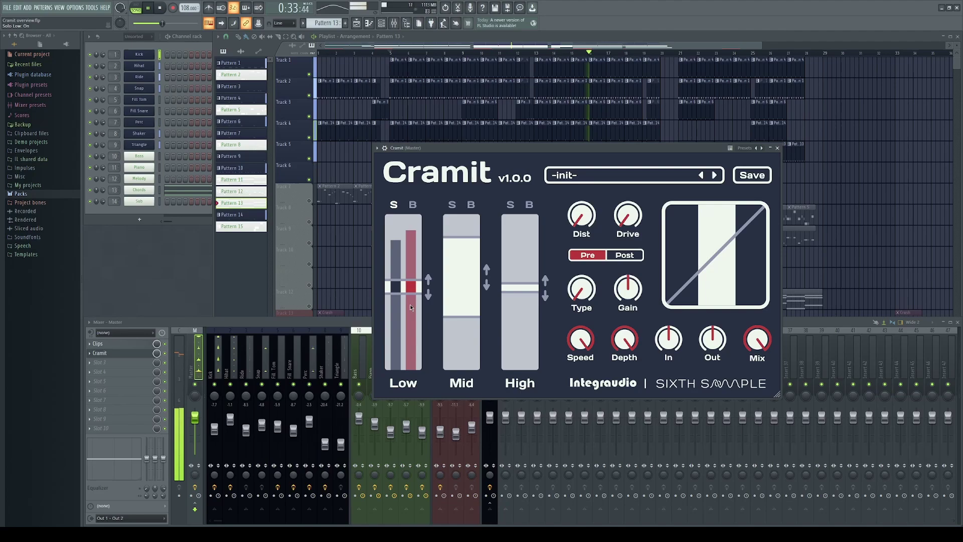
drag(411, 304, 410, 331)
click(511, 204)
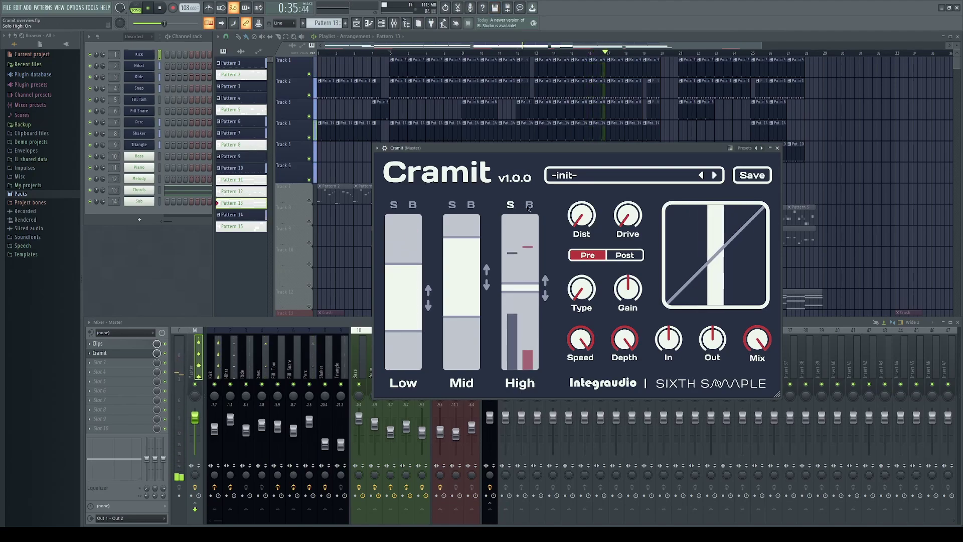
drag(524, 284, 528, 251)
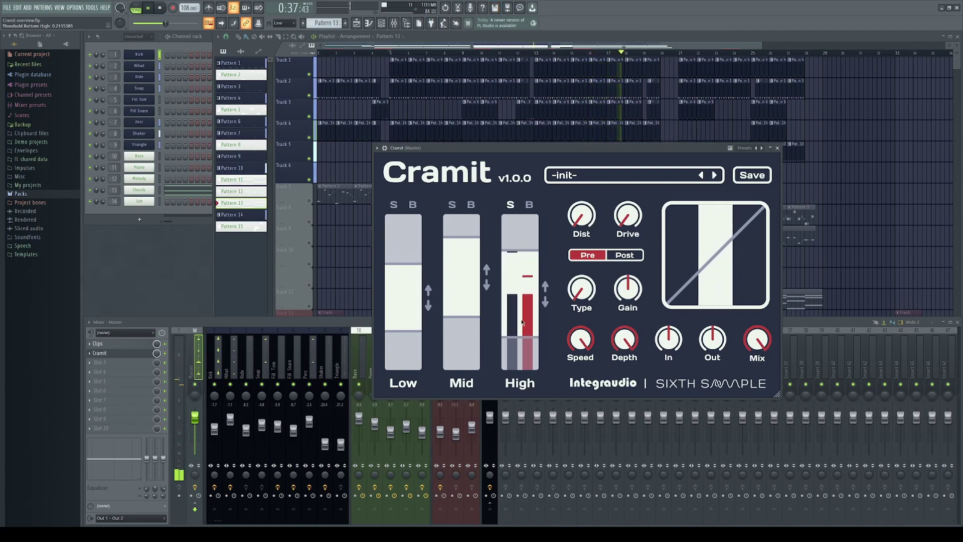
click(511, 205)
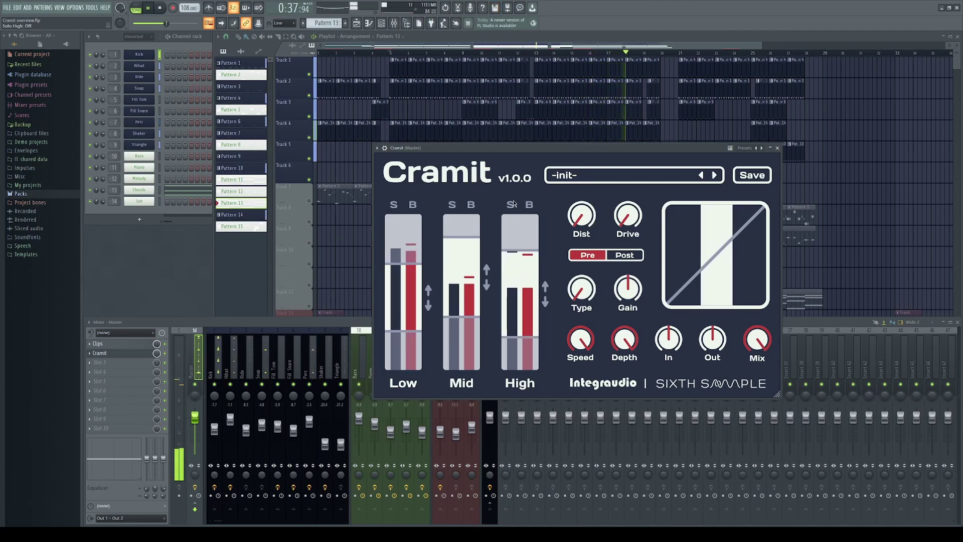
Lower Mid's upper threshold, reshape High's thresholds with expansion off, raise Low's top, then stop playback
drag(462, 237, 468, 312)
drag(522, 250, 527, 278)
click(546, 296)
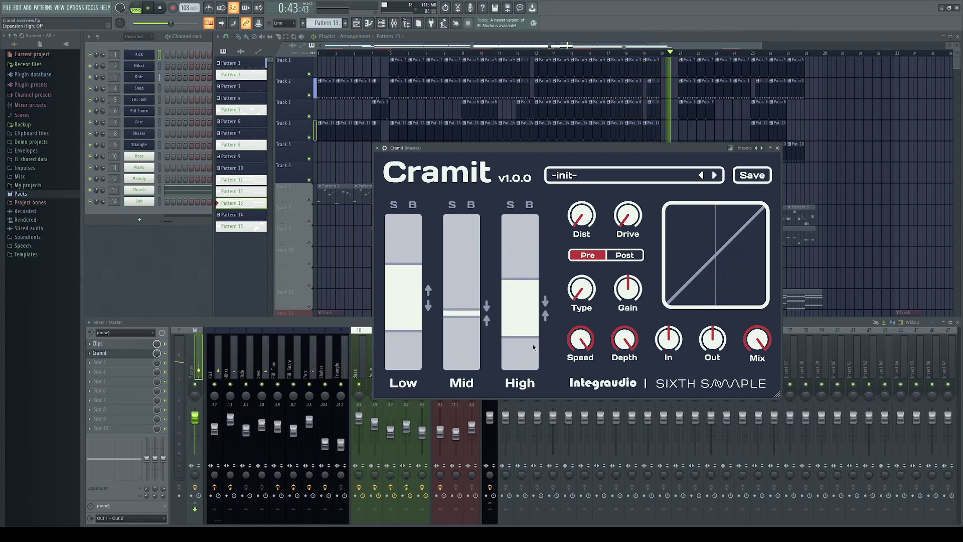
drag(532, 344, 533, 281)
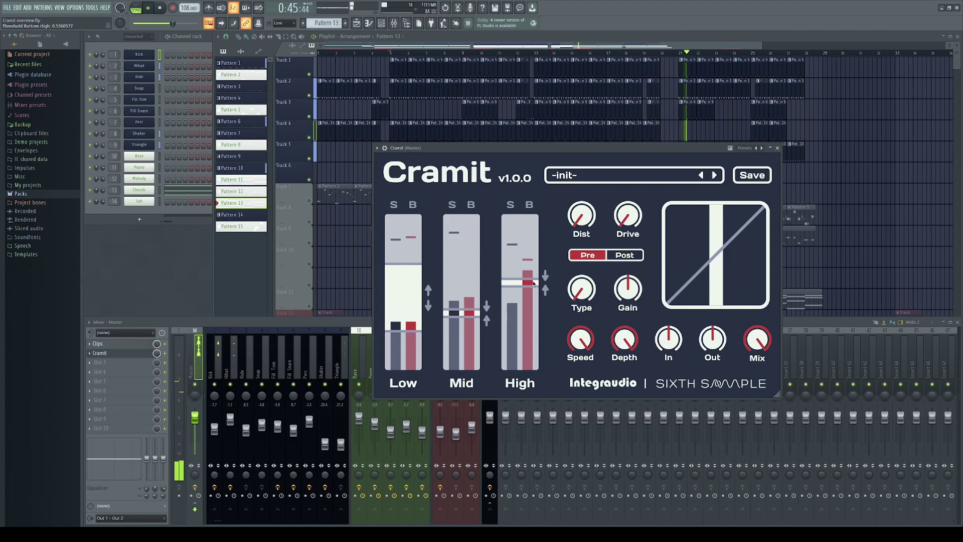
drag(414, 264, 412, 246)
drag(530, 286, 540, 396)
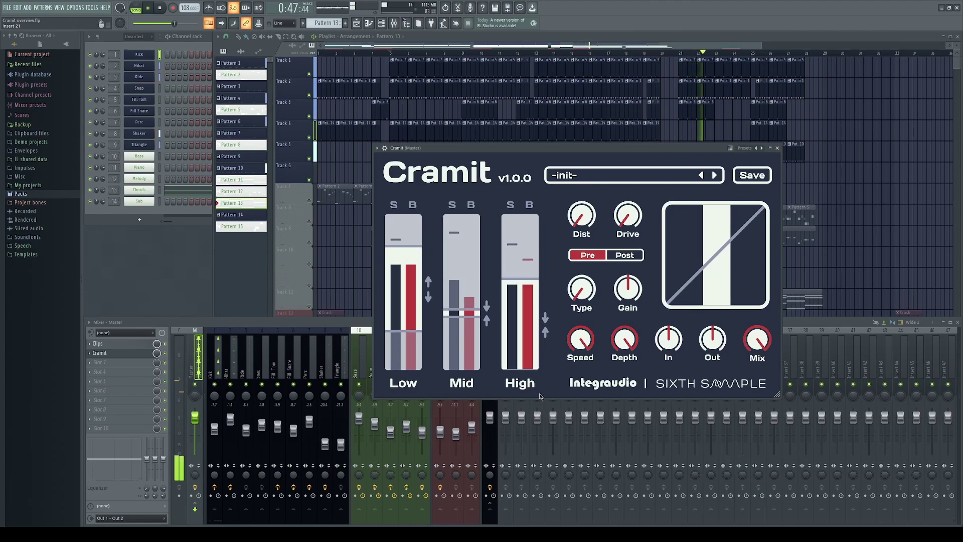
mouse_move(533, 278)
mouse_down()
mouse_move(533, 270)
mouse_move(531, 282)
mouse_up()
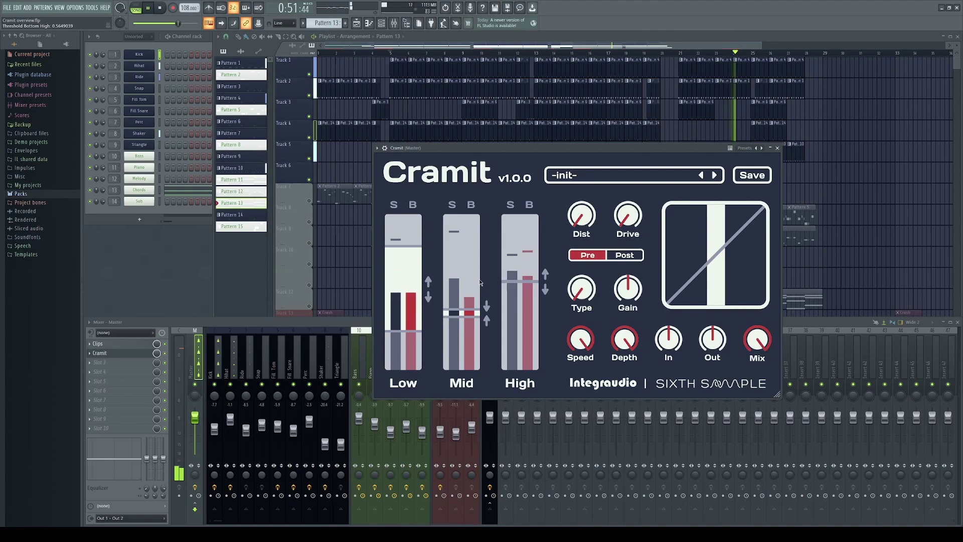
key(space)
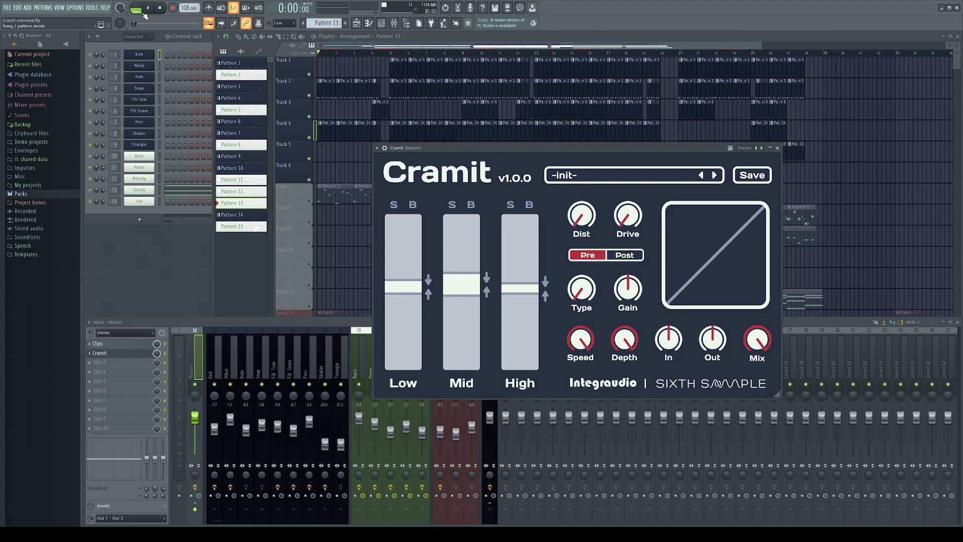
Start playback, bypass the High, Mid and Low bands, and unmute Track 7
click(148, 7)
click(530, 205)
click(471, 204)
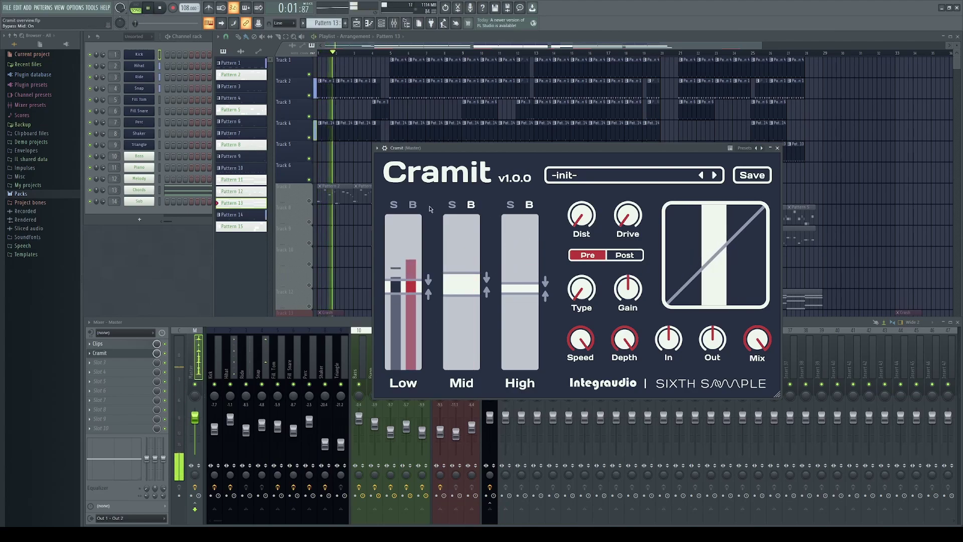
click(413, 204)
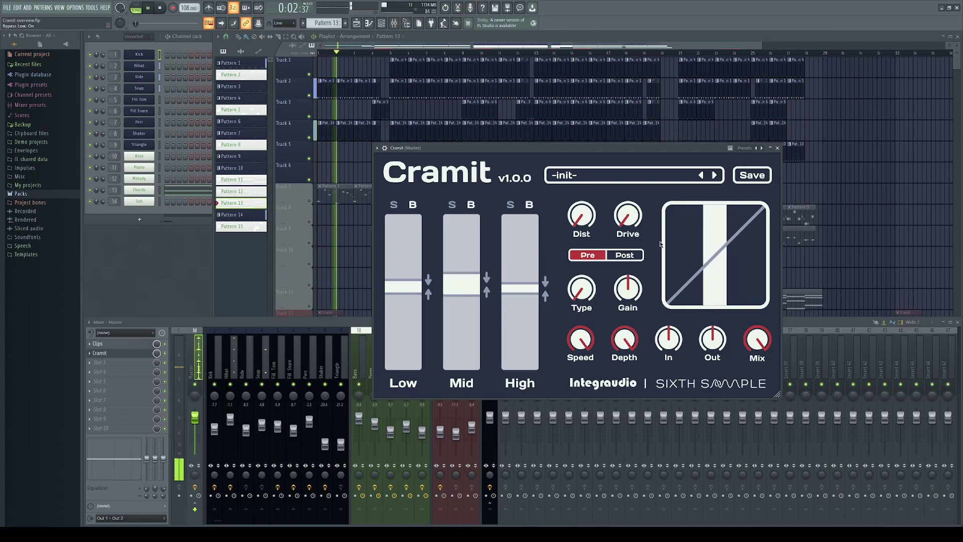
click(309, 202)
click(126, 352)
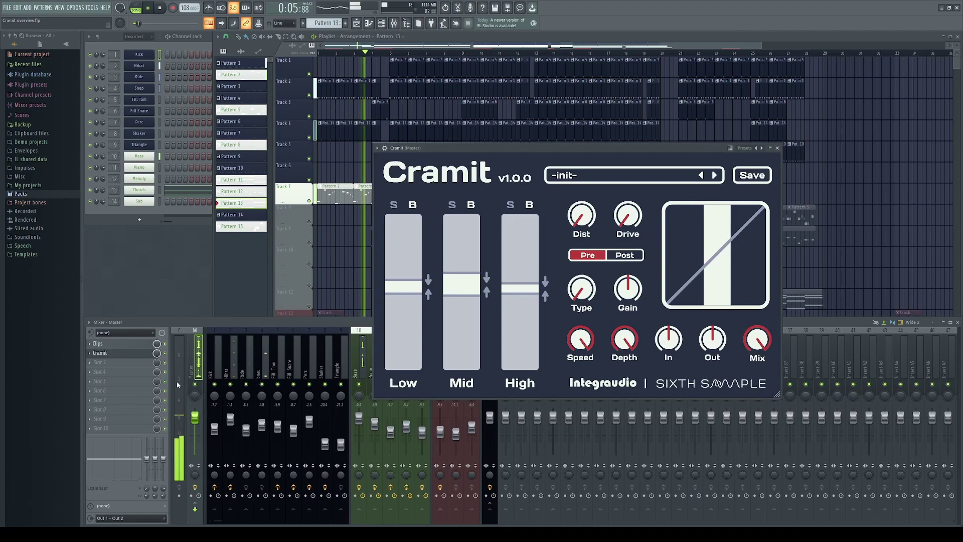
Experiment with Pre distortion drive, type and amount, ending with Type at its minimum
drag(626, 217, 650, 187)
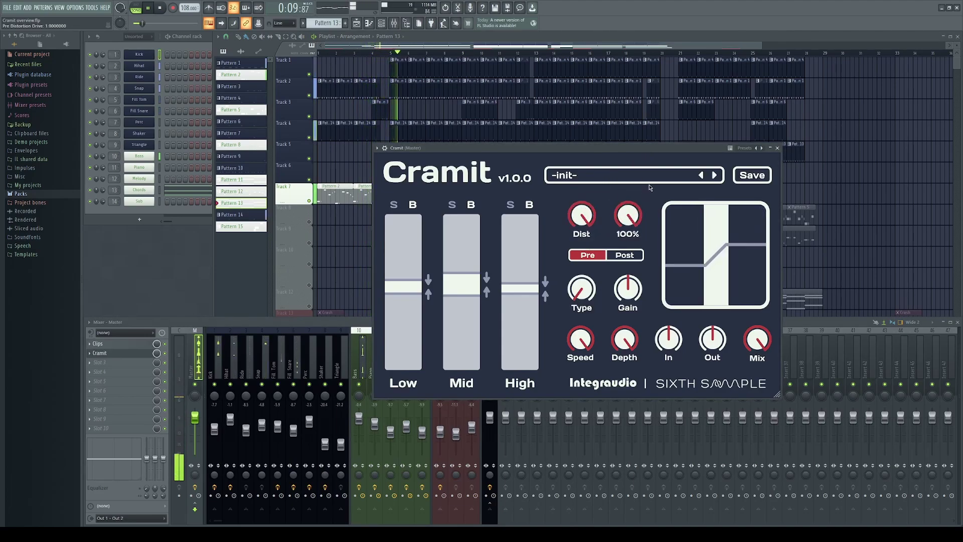
drag(583, 292, 587, 289)
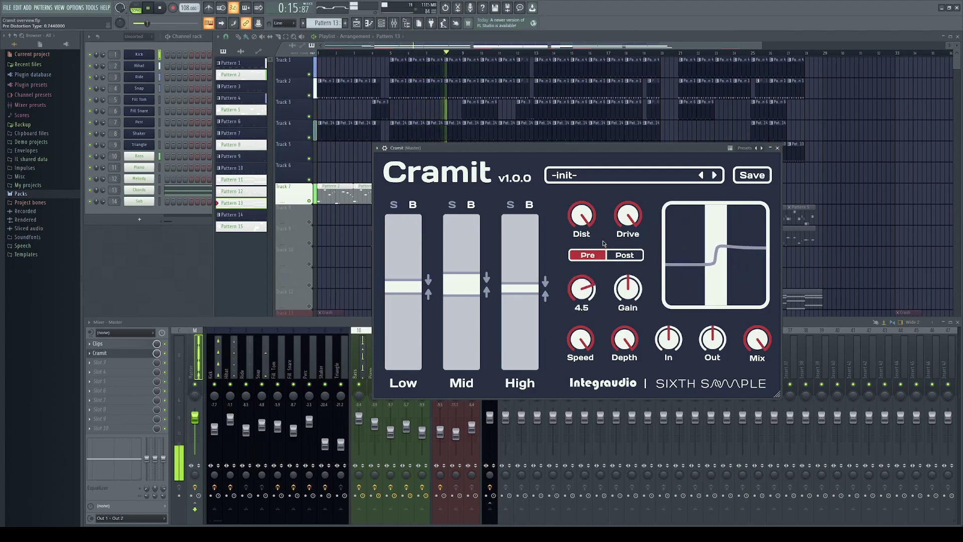
drag(630, 209, 627, 256)
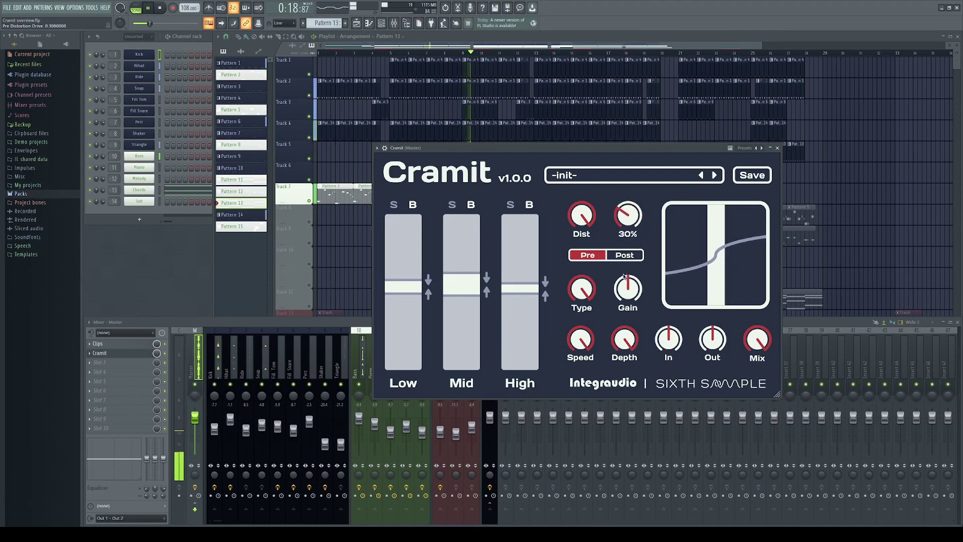
drag(583, 290, 590, 301)
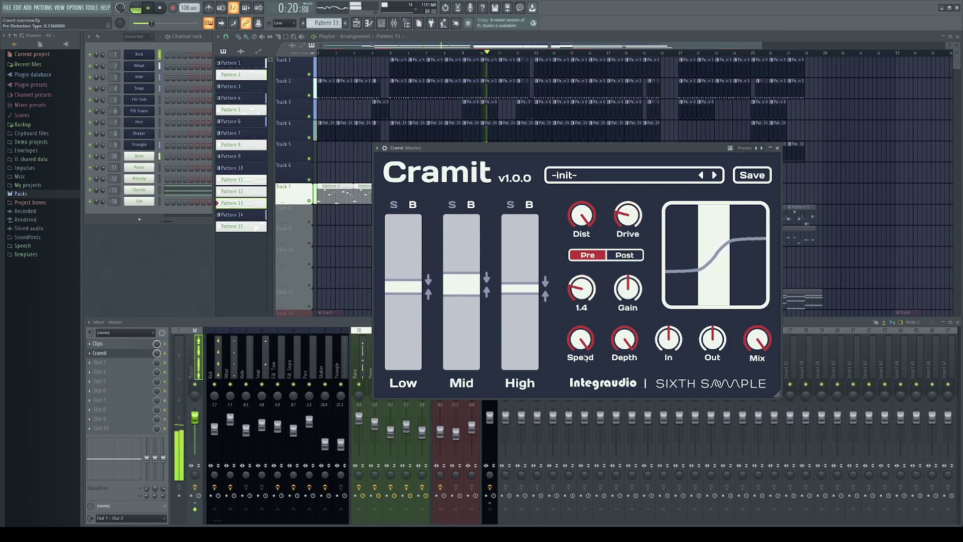
drag(585, 358, 591, 324)
drag(588, 232, 582, 276)
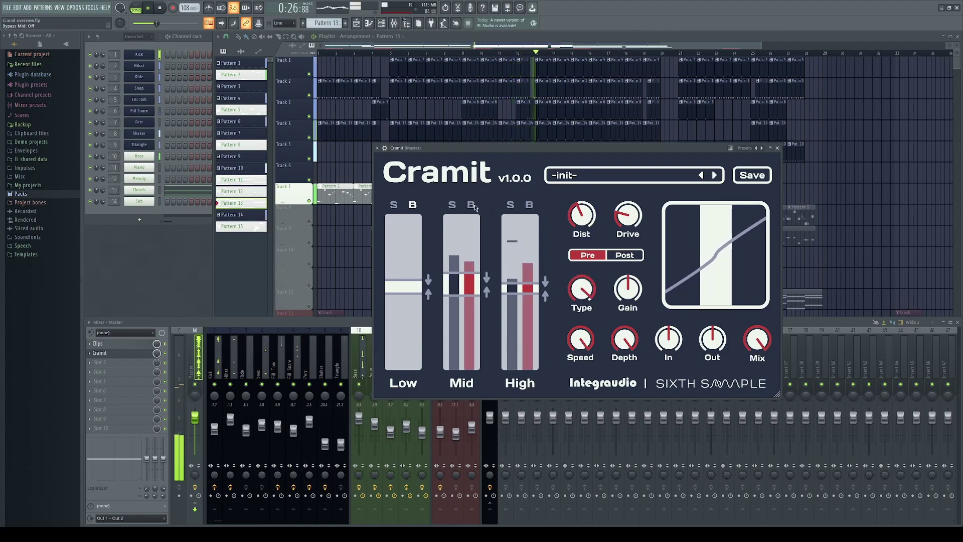
drag(582, 289, 582, 301)
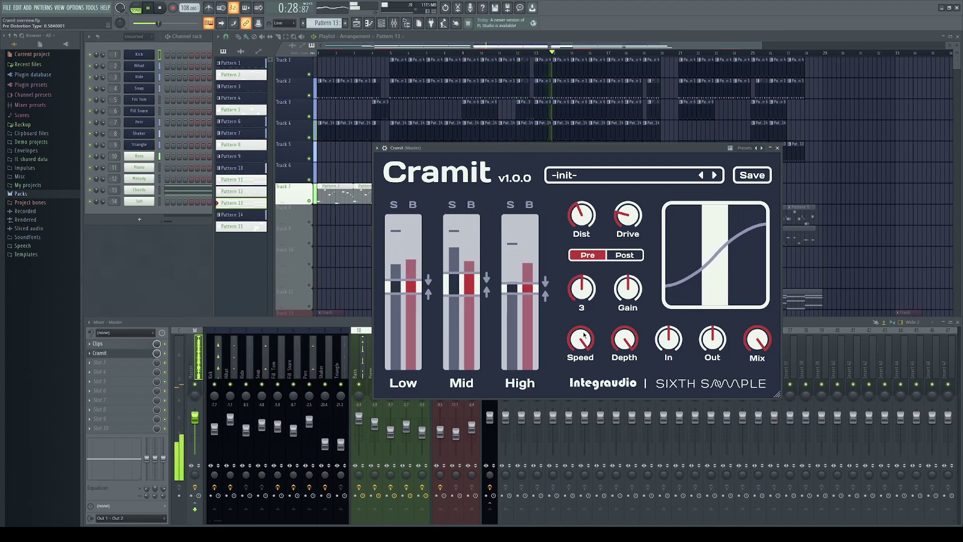
drag(582, 214, 636, 190)
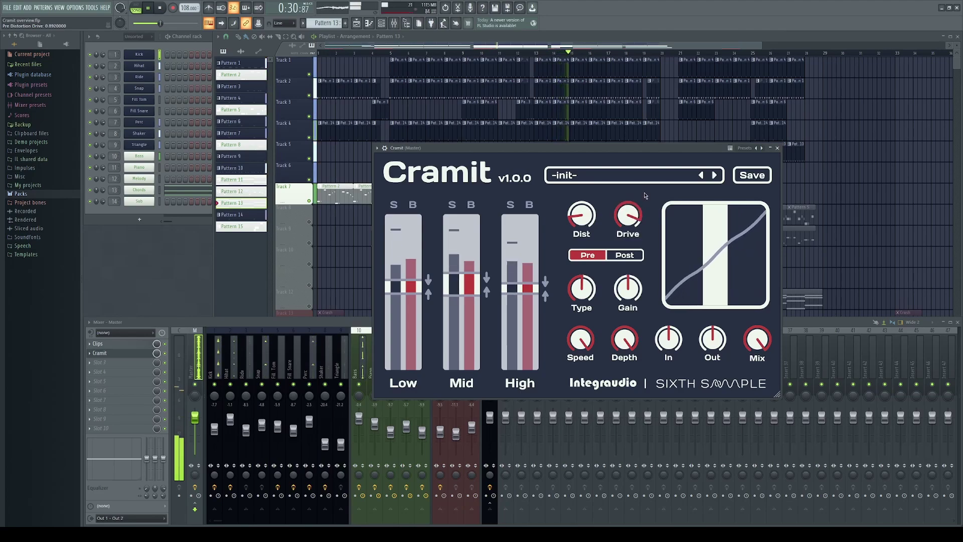
drag(582, 288, 582, 306)
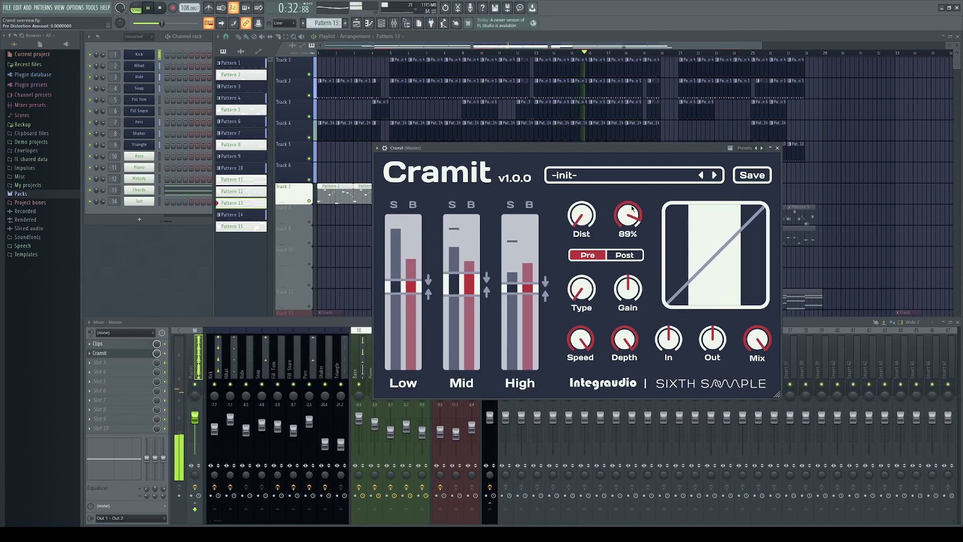
On Post distortion, lower the type and set drive to 57%, jumping playback back to an earlier bar
click(613, 255)
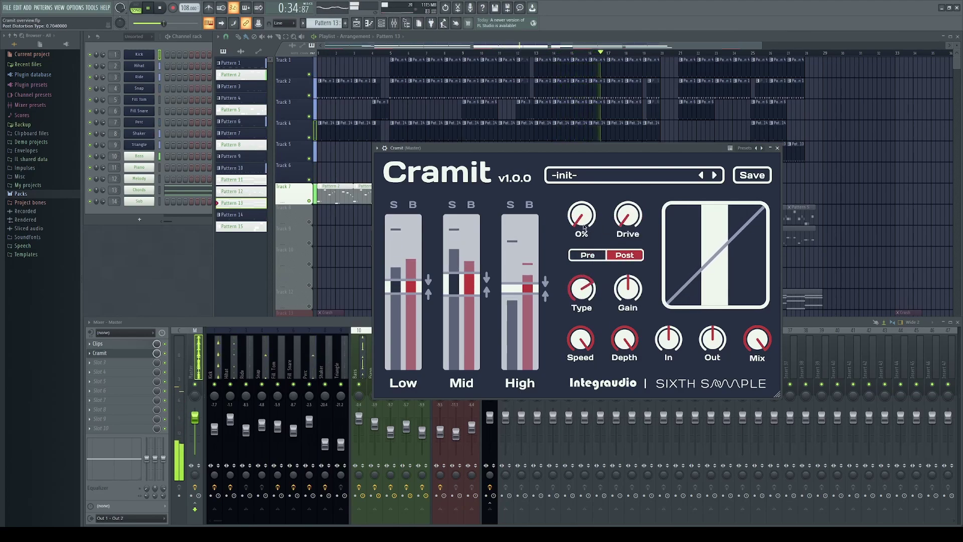
drag(628, 215, 649, 178)
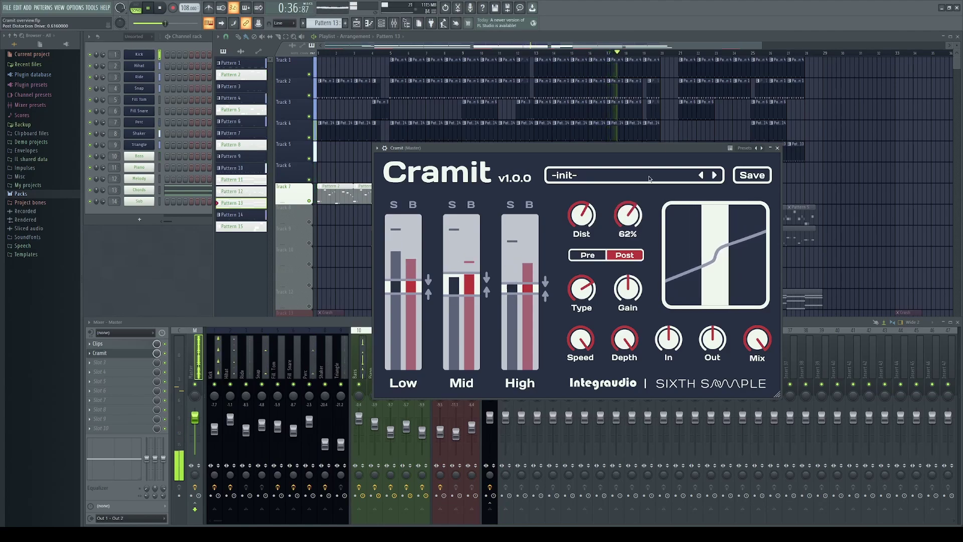
drag(580, 203, 628, 233)
mouse_move(582, 289)
mouse_down()
mouse_move(587, 320)
mouse_move(588, 303)
mouse_up()
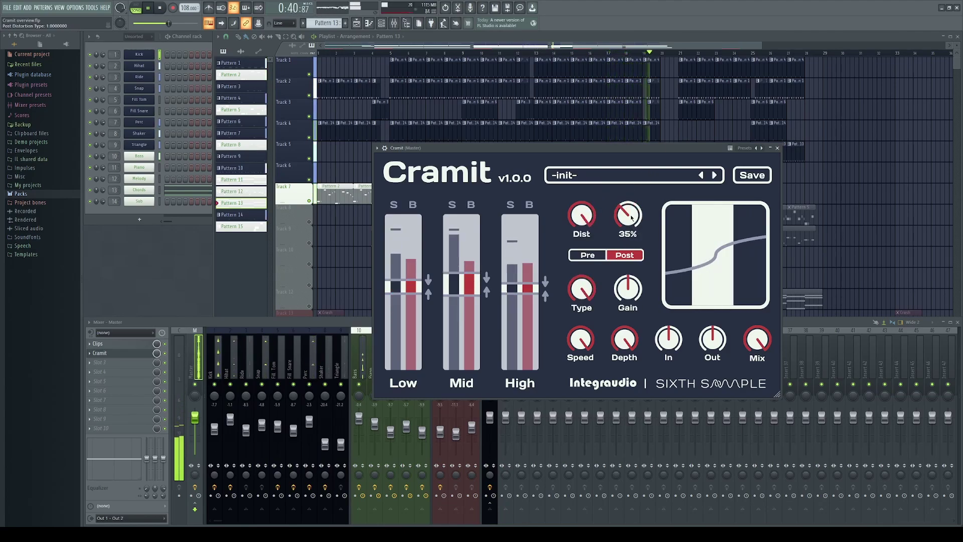
drag(580, 340, 581, 354)
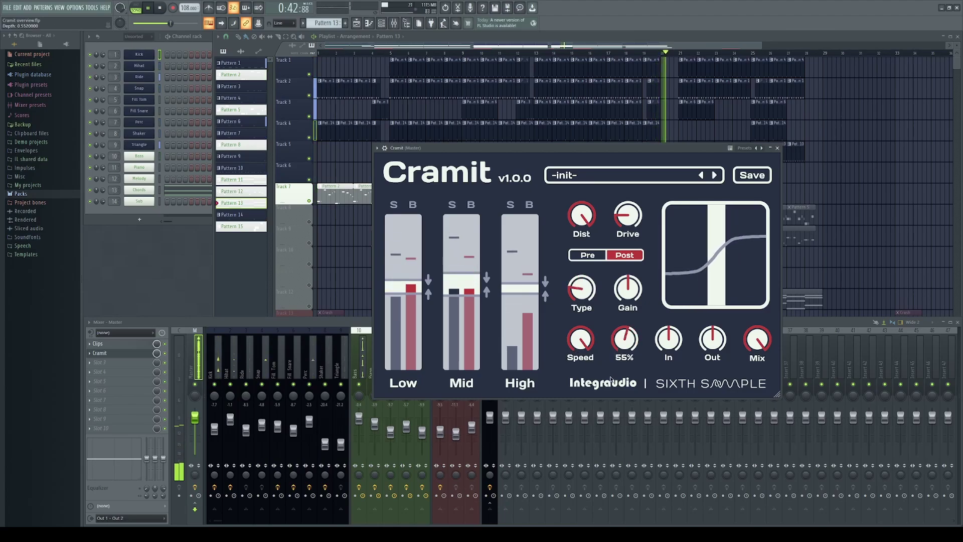
click(396, 52)
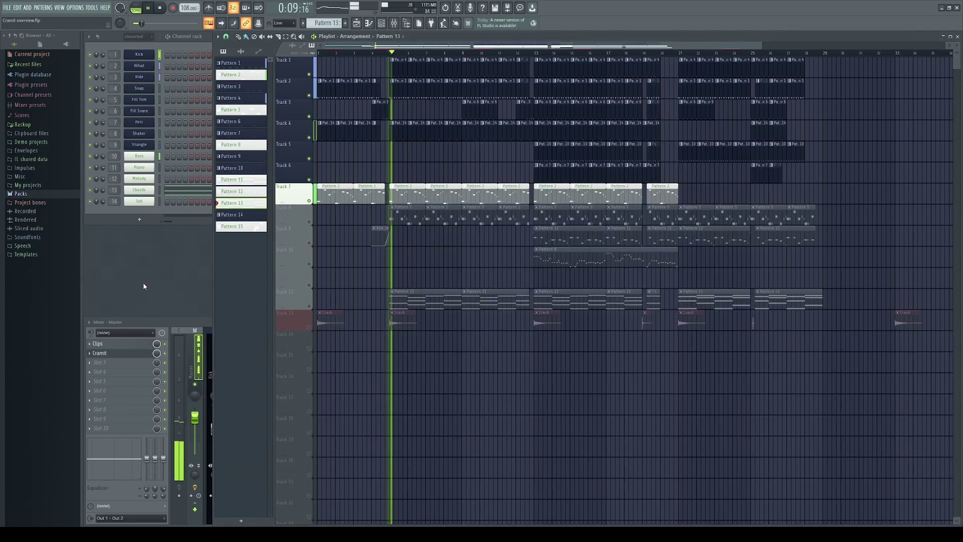
click(129, 352)
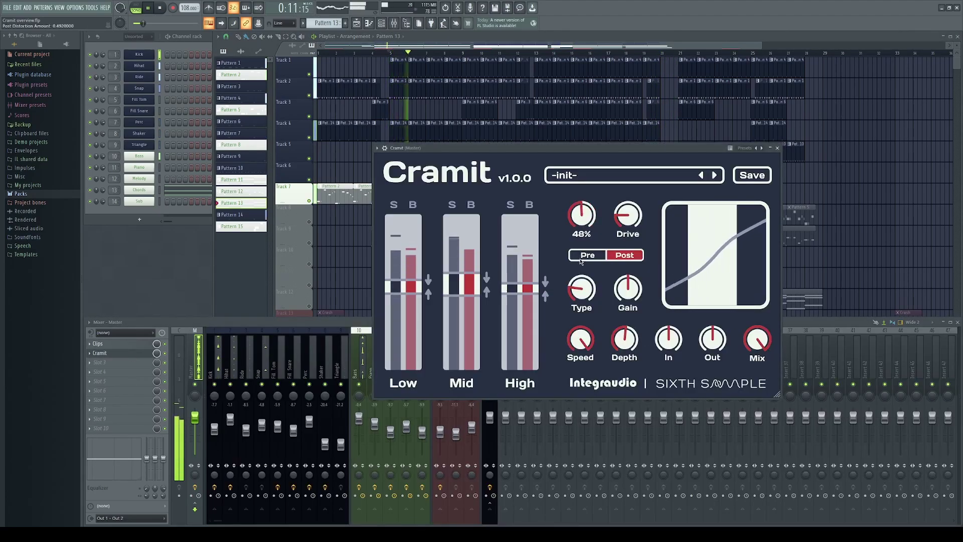
drag(627, 215, 644, 189)
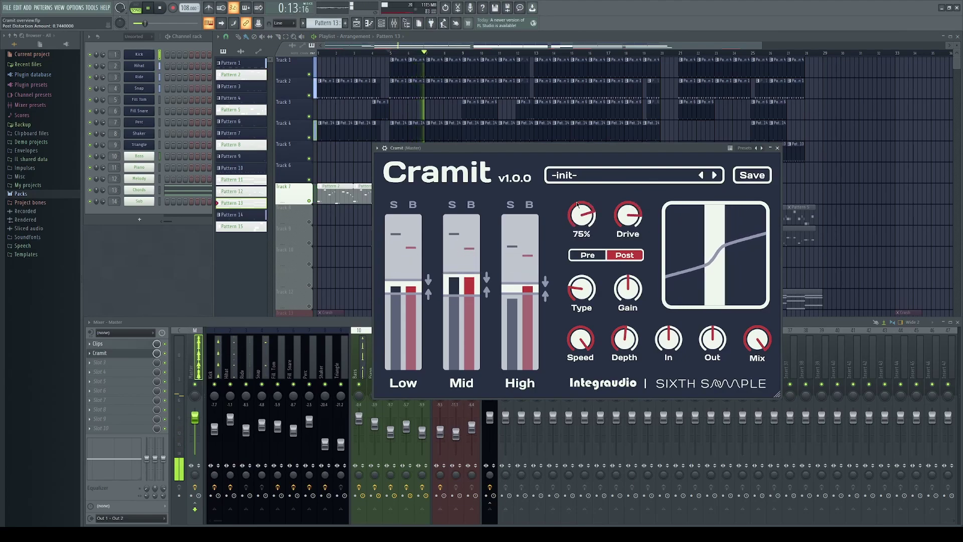
Set Pre amount to 48%, Post Dist to 4%, Pre Drive to 17% and Mix to 0%
click(588, 255)
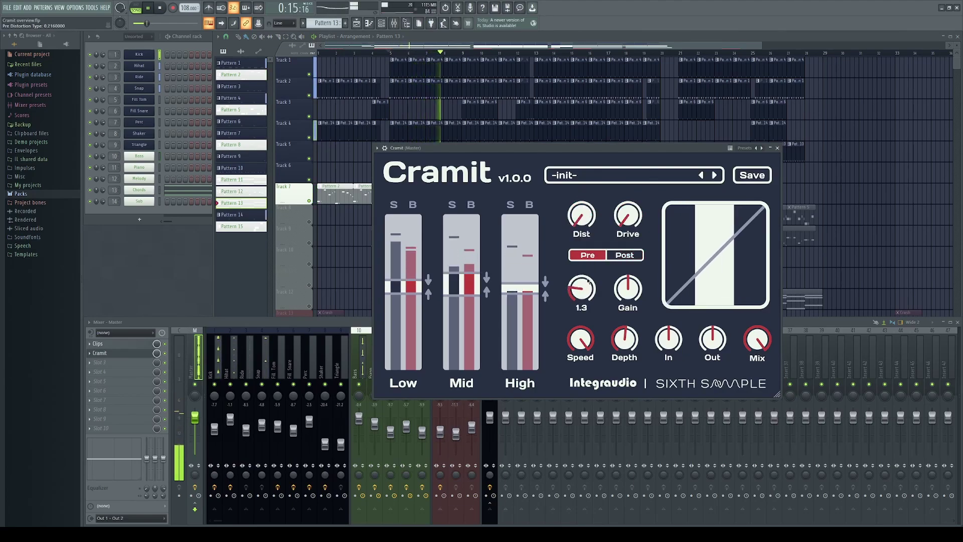
drag(582, 223, 585, 201)
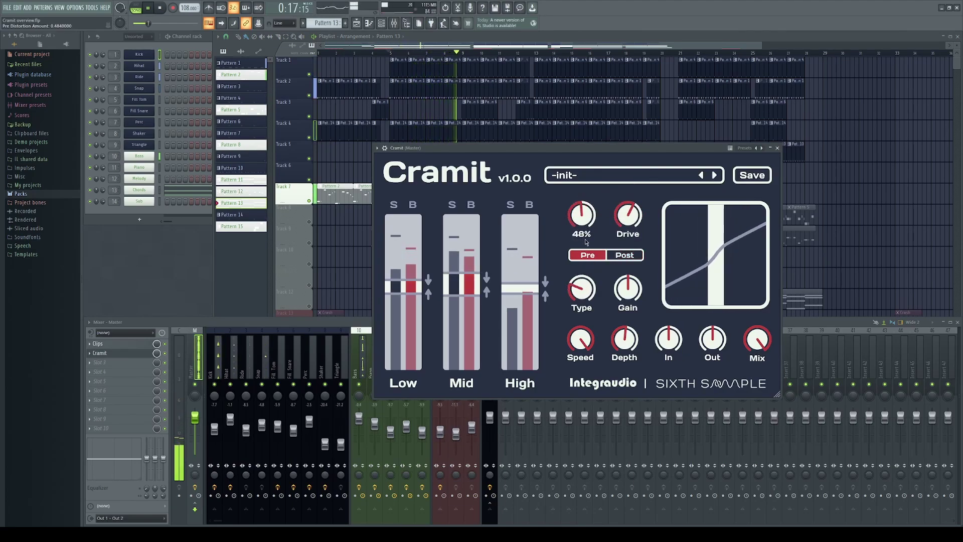
drag(583, 295, 617, 230)
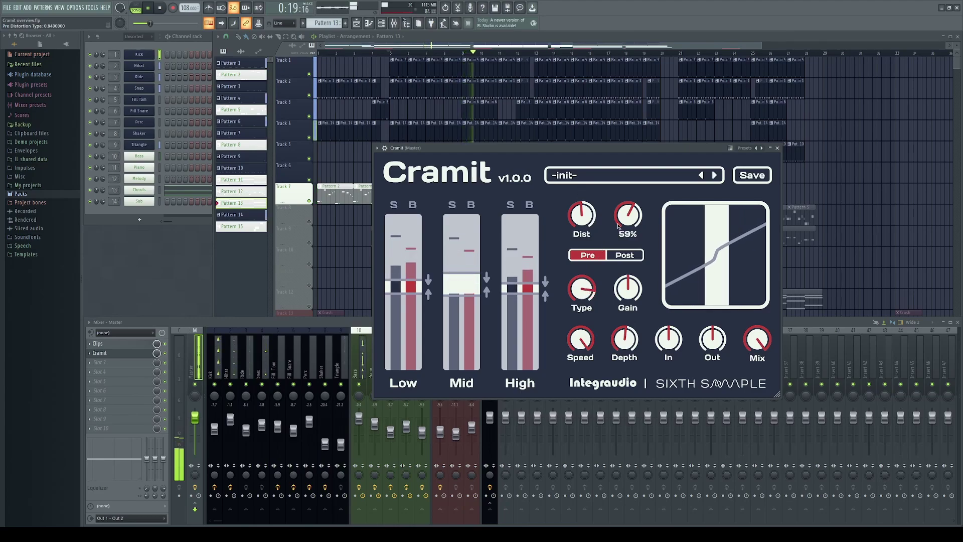
click(625, 256)
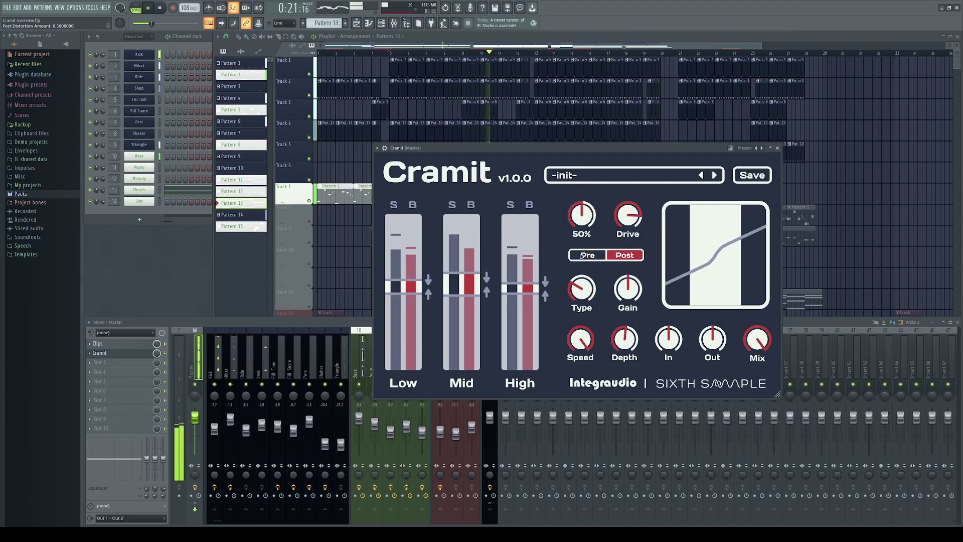
click(588, 256)
click(624, 255)
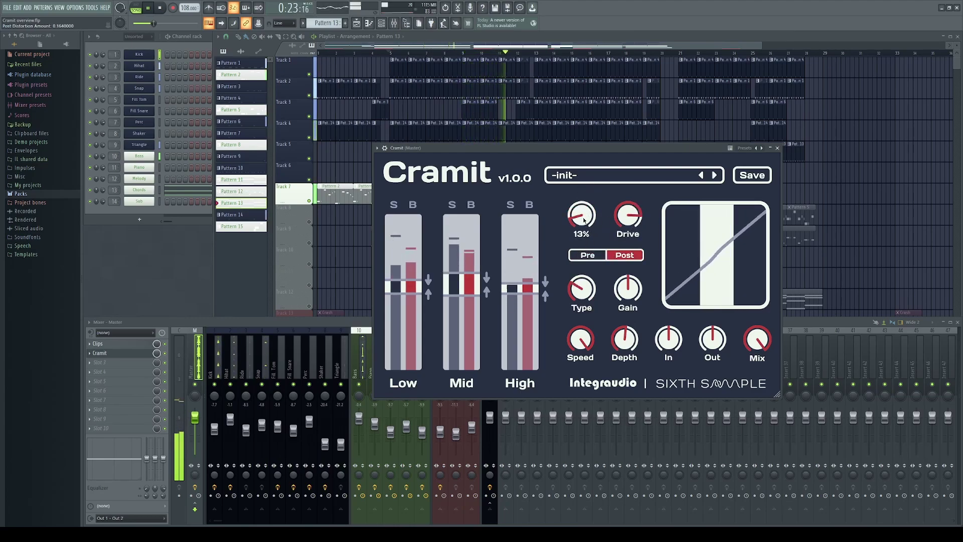
drag(582, 216, 584, 227)
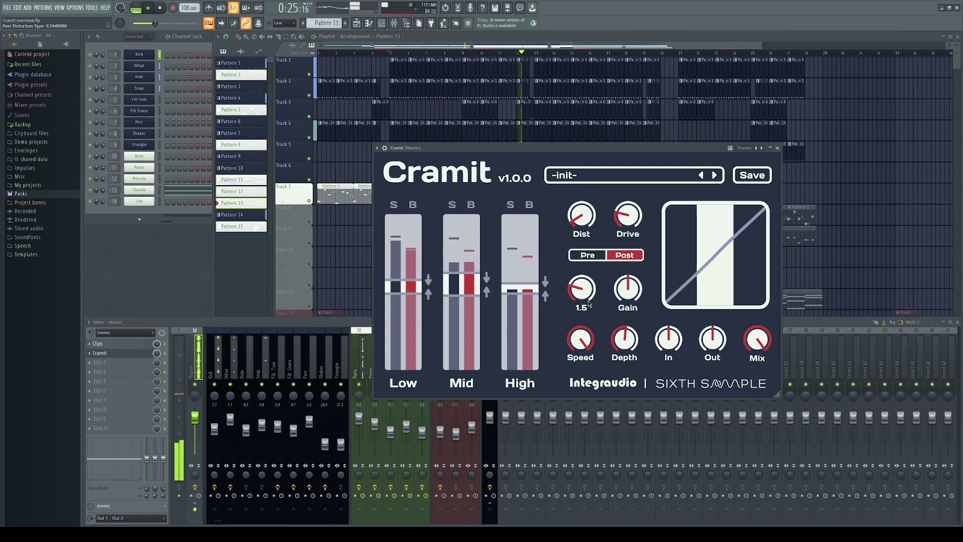
click(588, 253)
drag(627, 217, 625, 240)
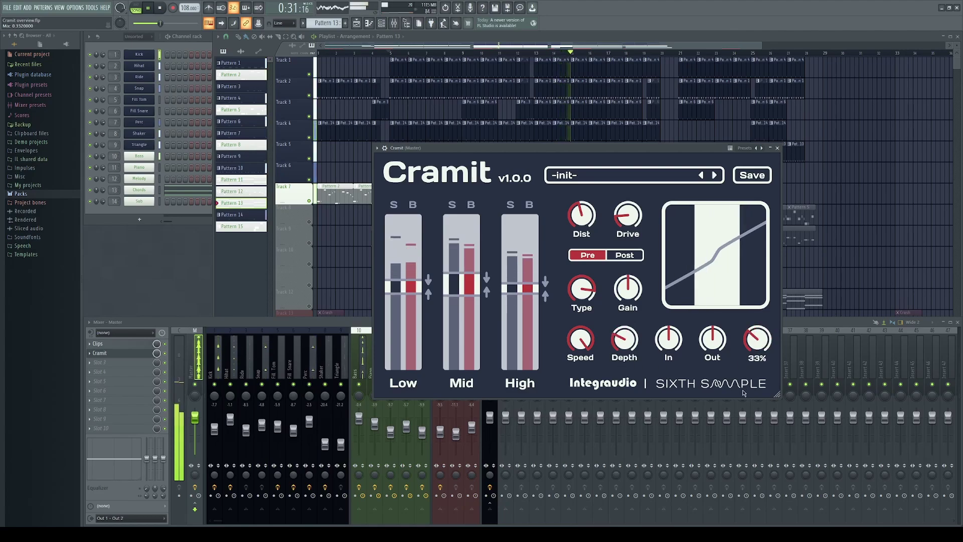
drag(757, 339, 737, 321)
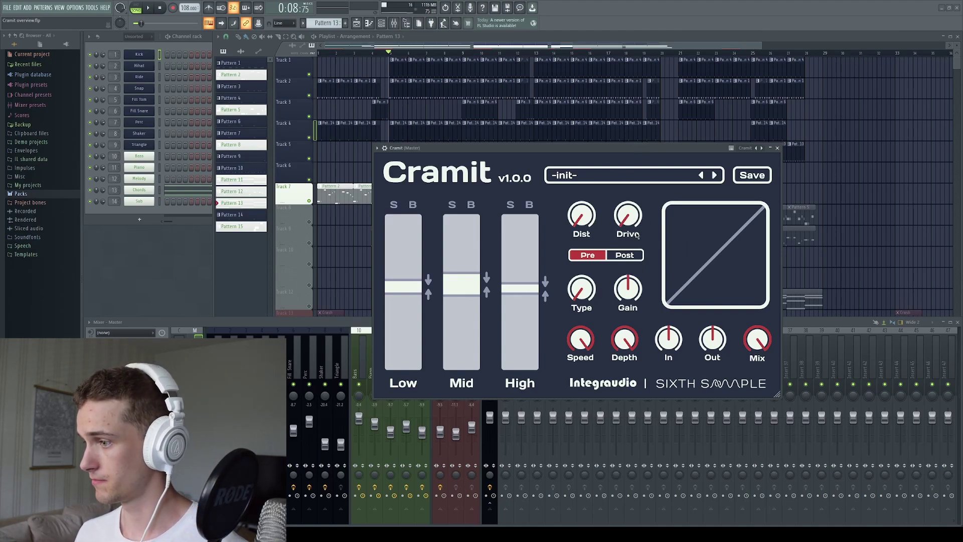
Drag the Cramit window up and to the right
drag(582, 154, 595, 134)
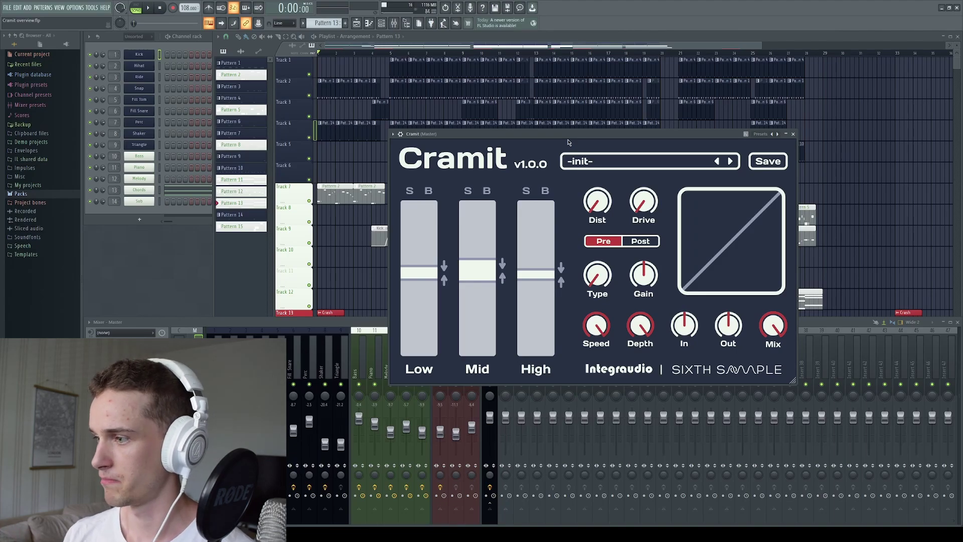
Start song playback and audition each preset from Harmonic Boost through Energy and Muffle to Subtle OTT
key(space)
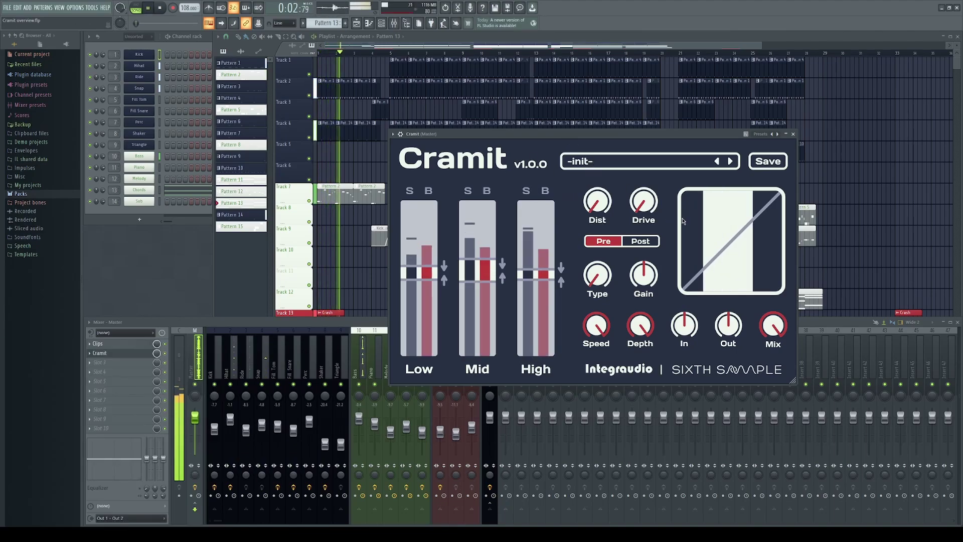
click(730, 162)
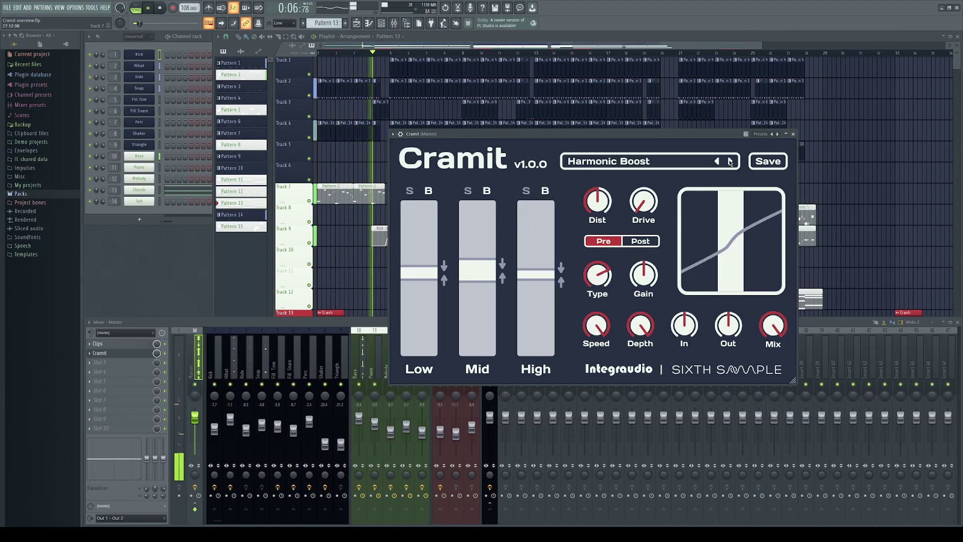
click(731, 161)
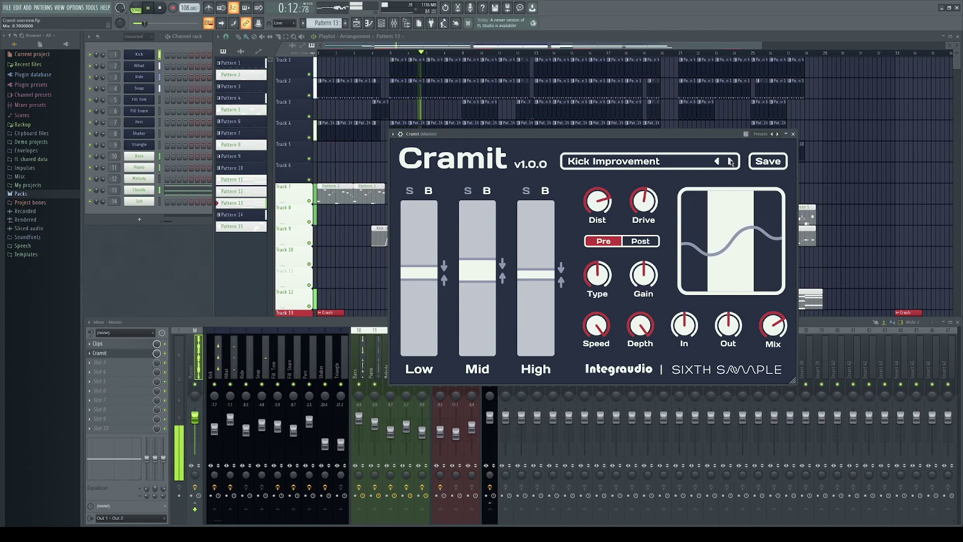
click(731, 161)
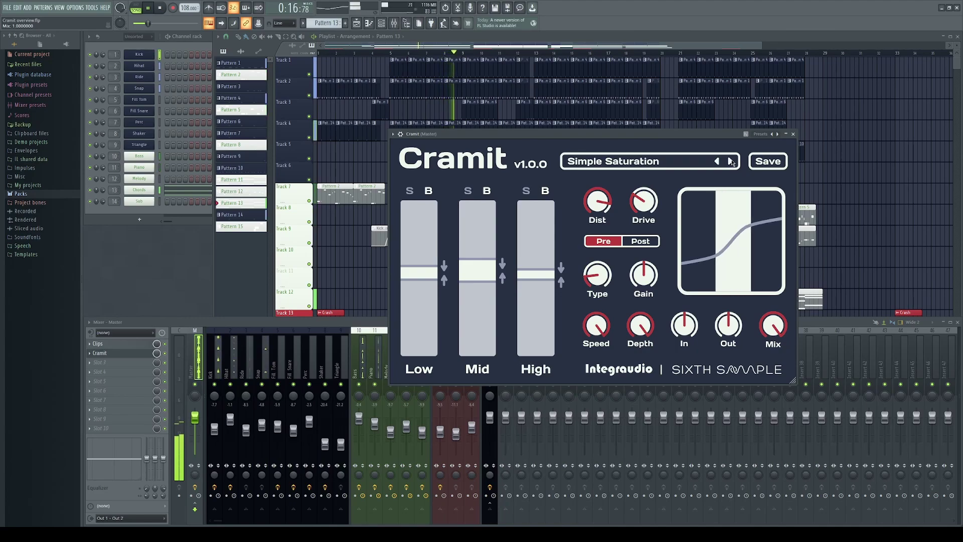
click(731, 162)
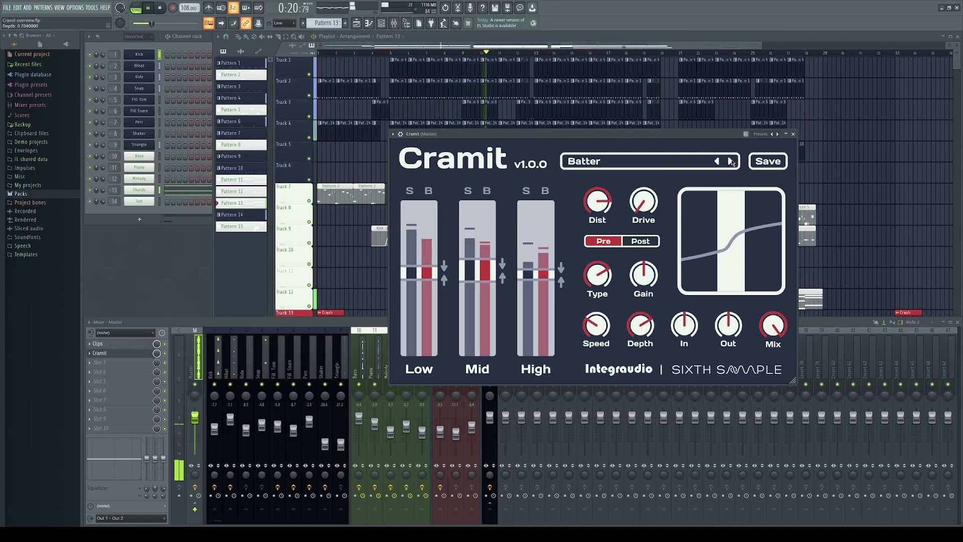
click(732, 162)
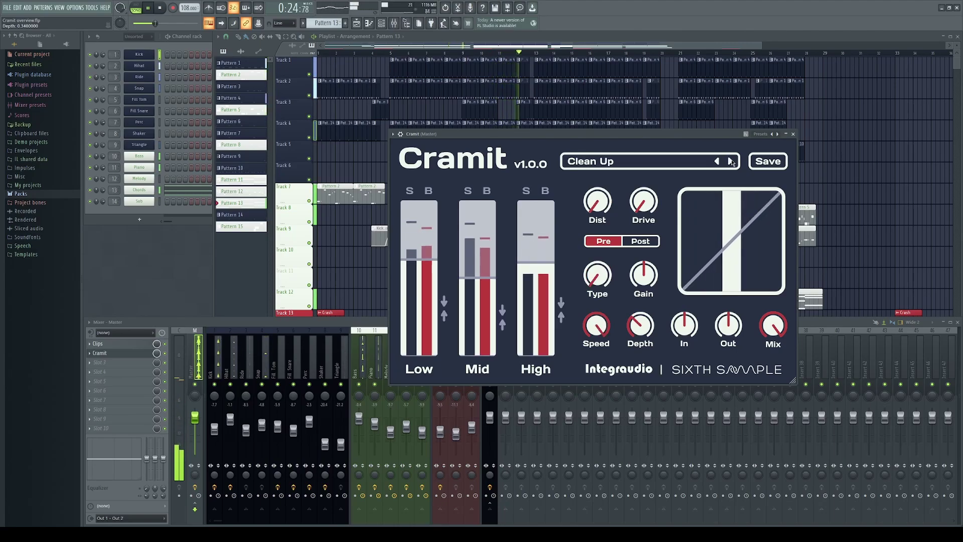
click(731, 161)
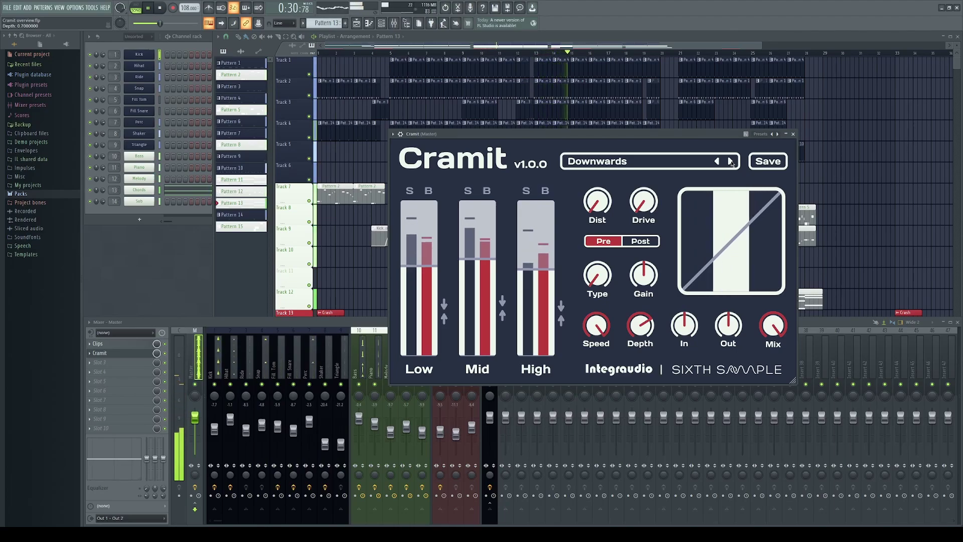
click(731, 161)
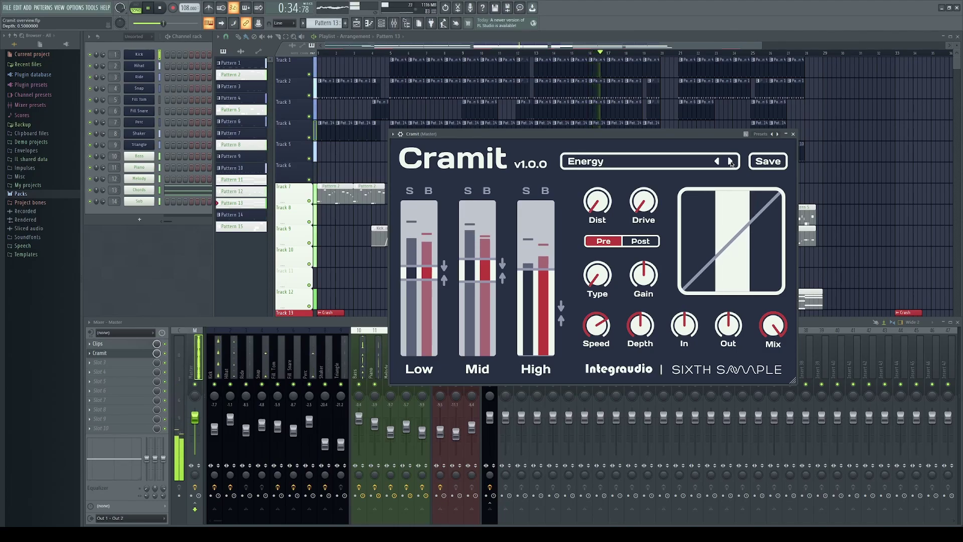
click(730, 161)
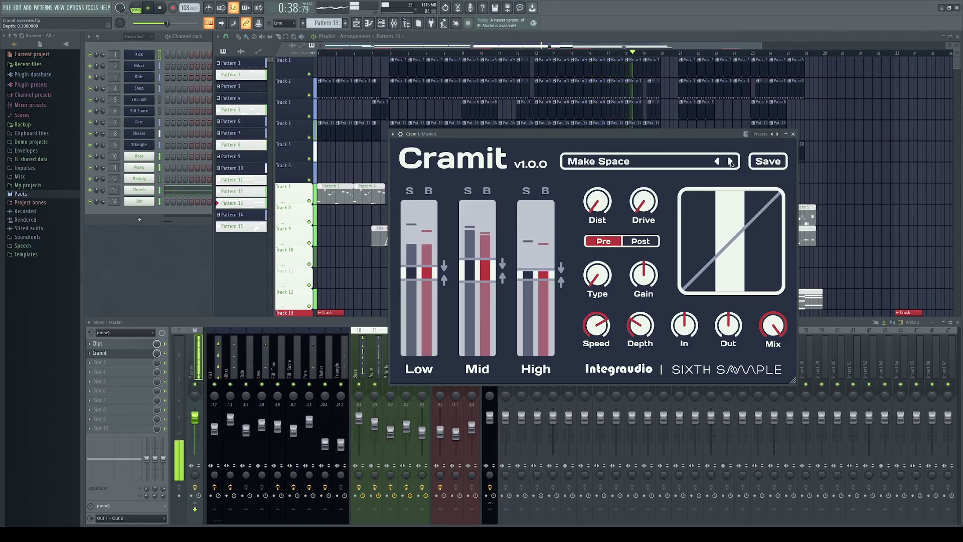
click(731, 162)
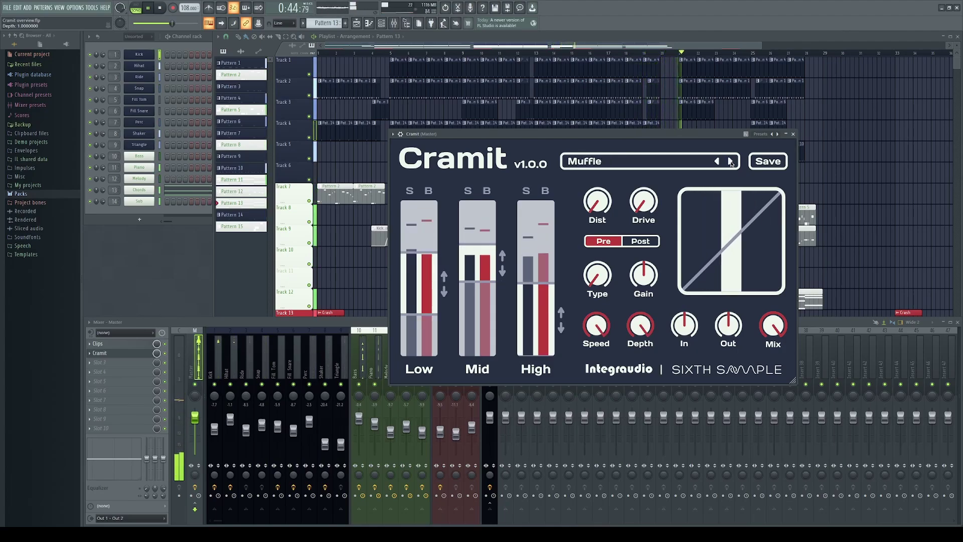
click(731, 161)
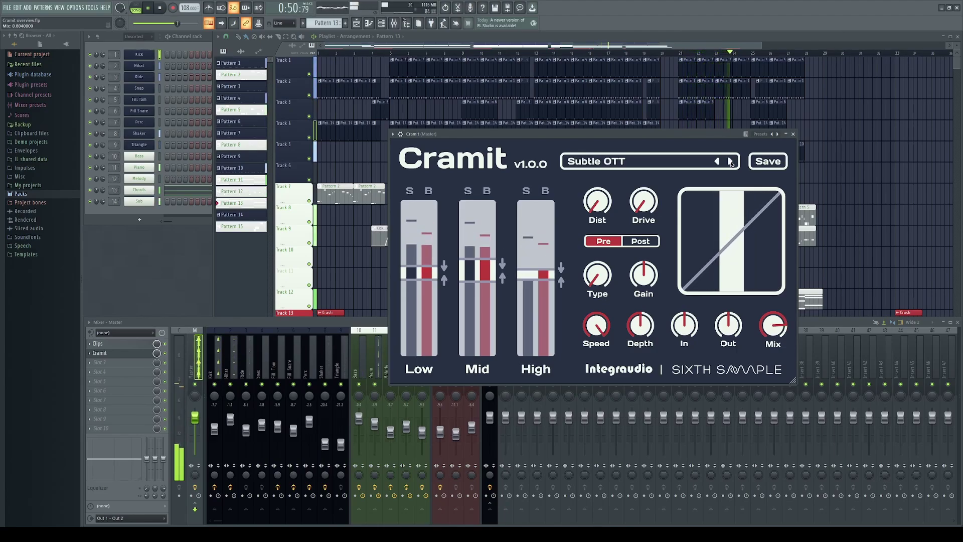
Cycle quickly through the presets a second time, from Harmonic Boost back to Subtle OTT
click(731, 161)
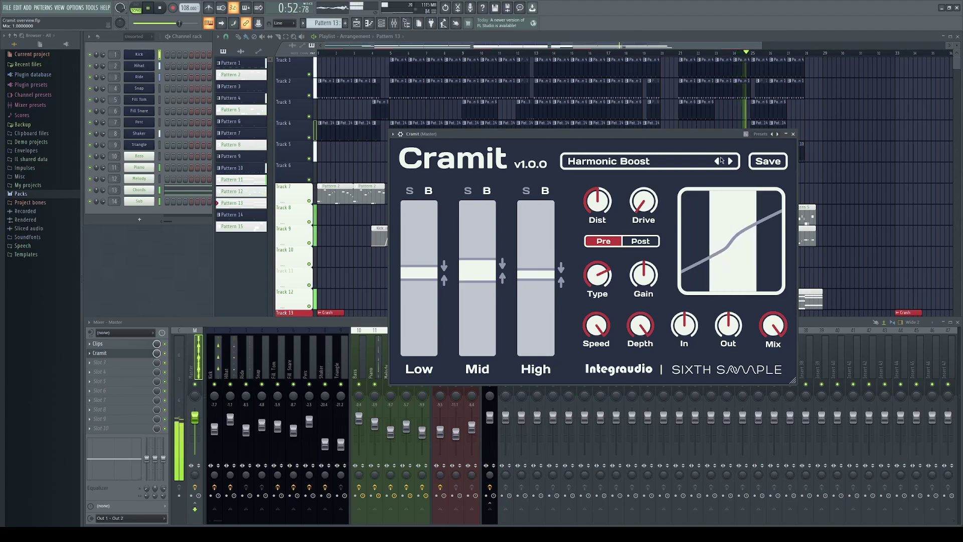
click(731, 161)
click(730, 161)
click(731, 162)
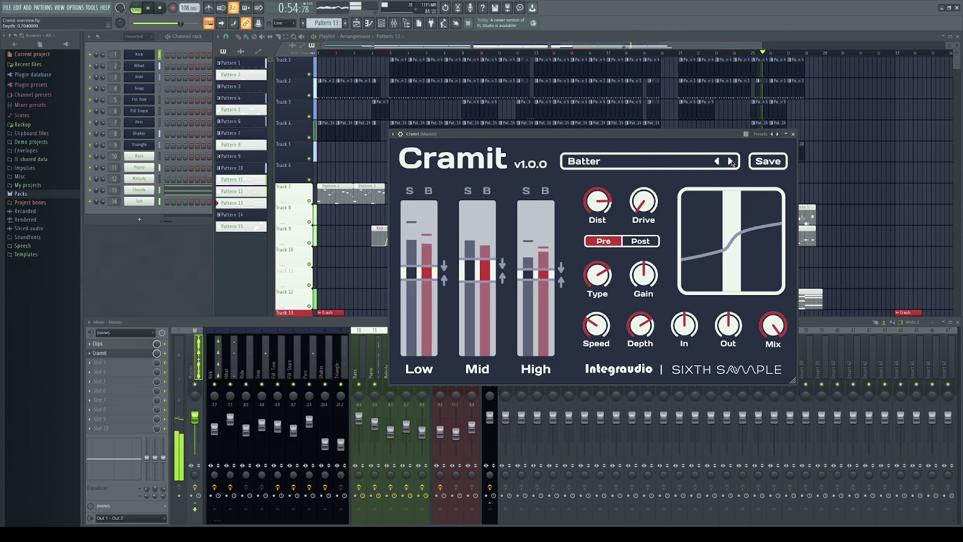
click(731, 161)
click(730, 161)
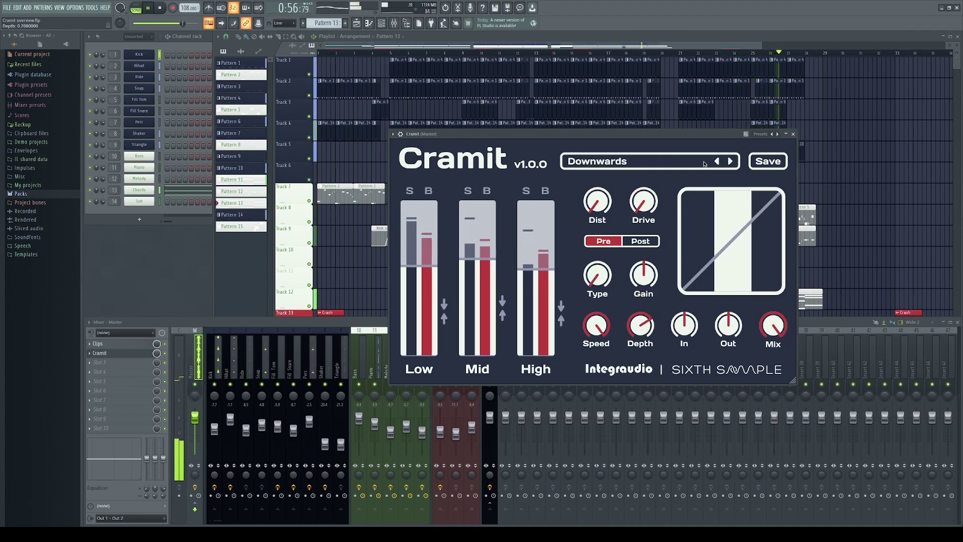
click(730, 161)
click(731, 161)
click(731, 161)
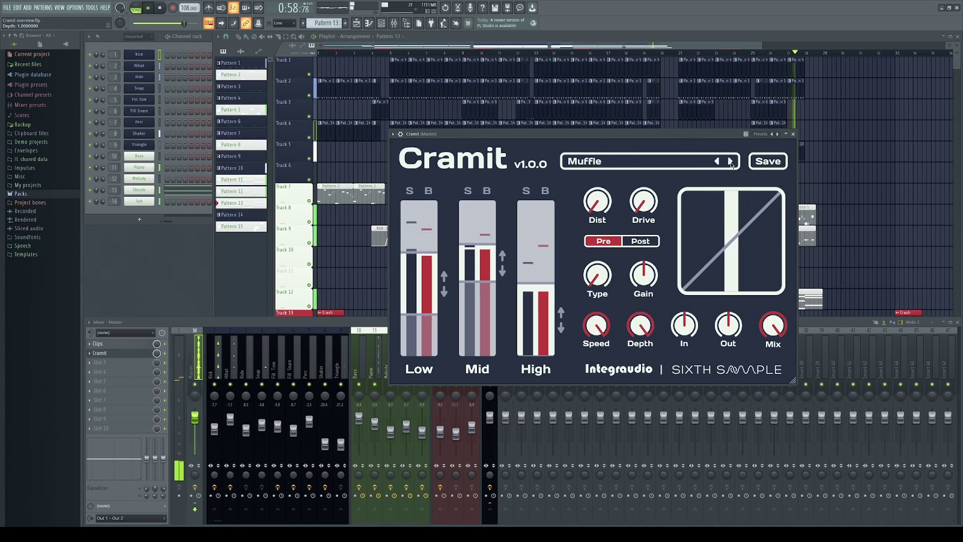
click(731, 161)
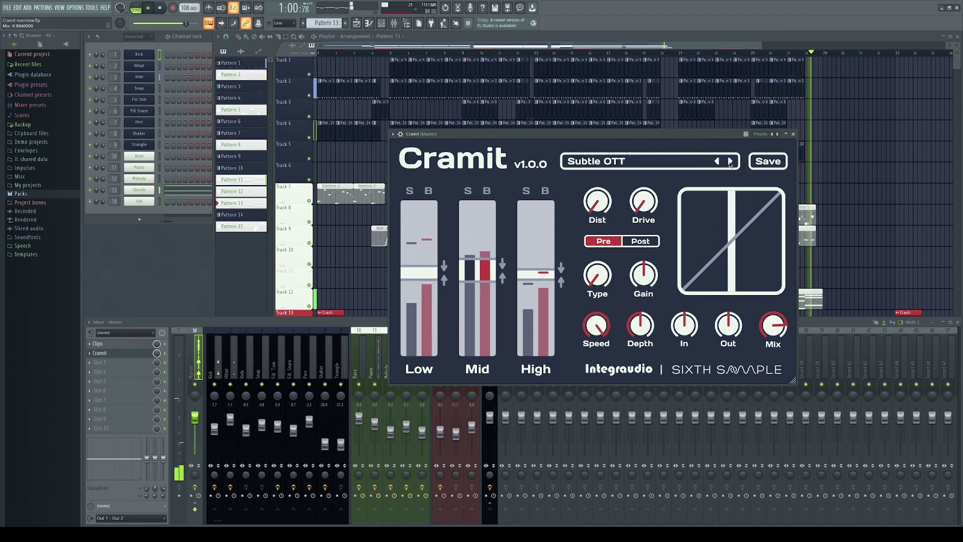